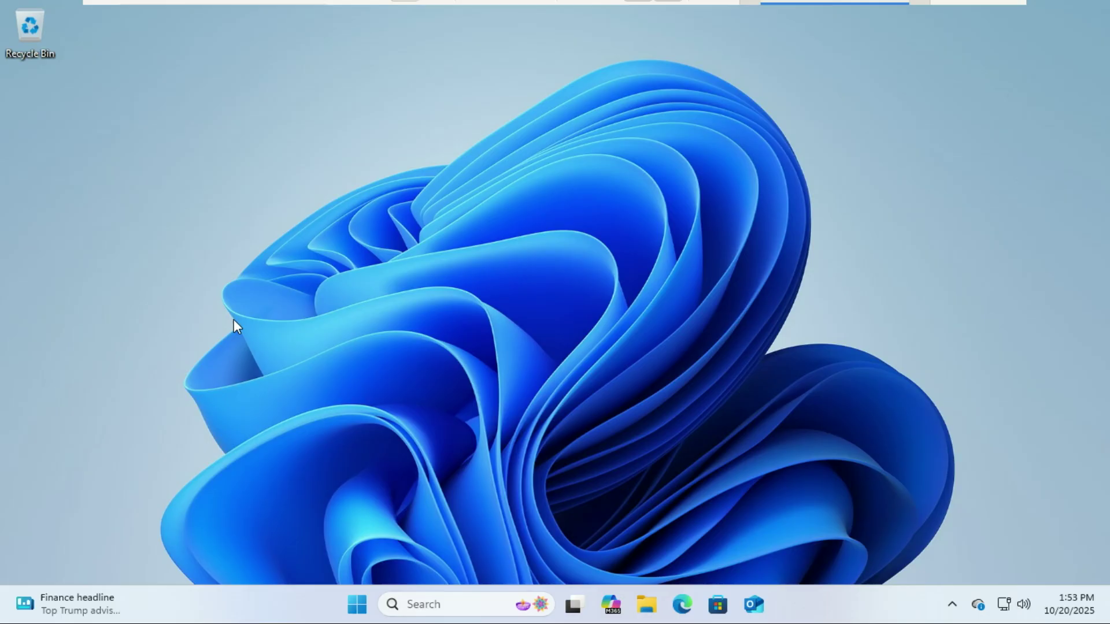
Step: Search for 'windows 11 download' and open Microsoft's Download Windows 11 page
type("ind")
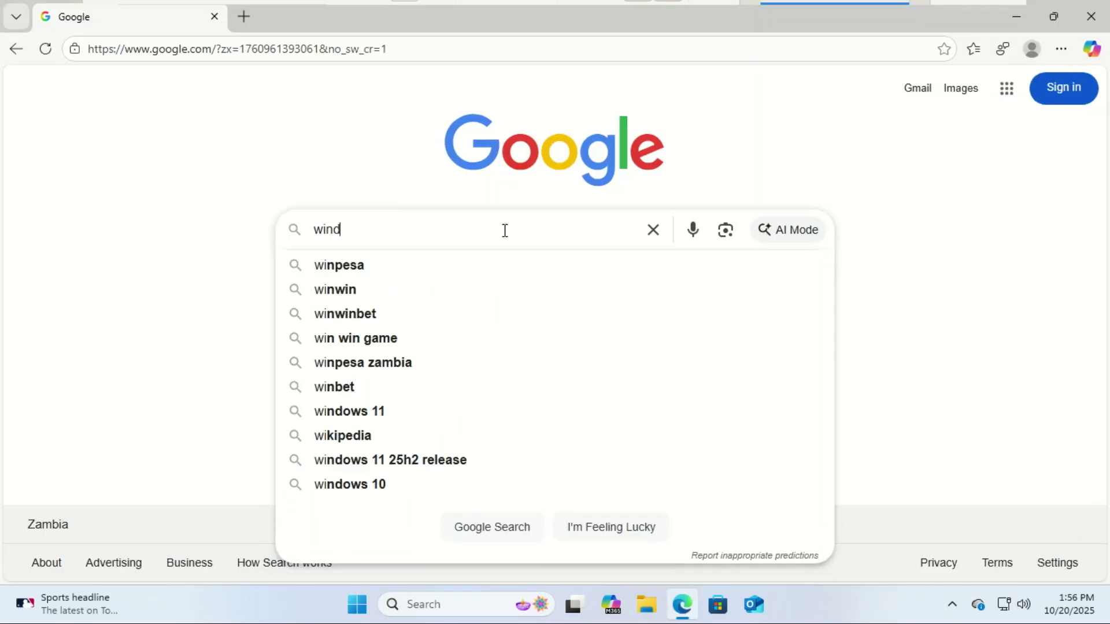
type("ows 11")
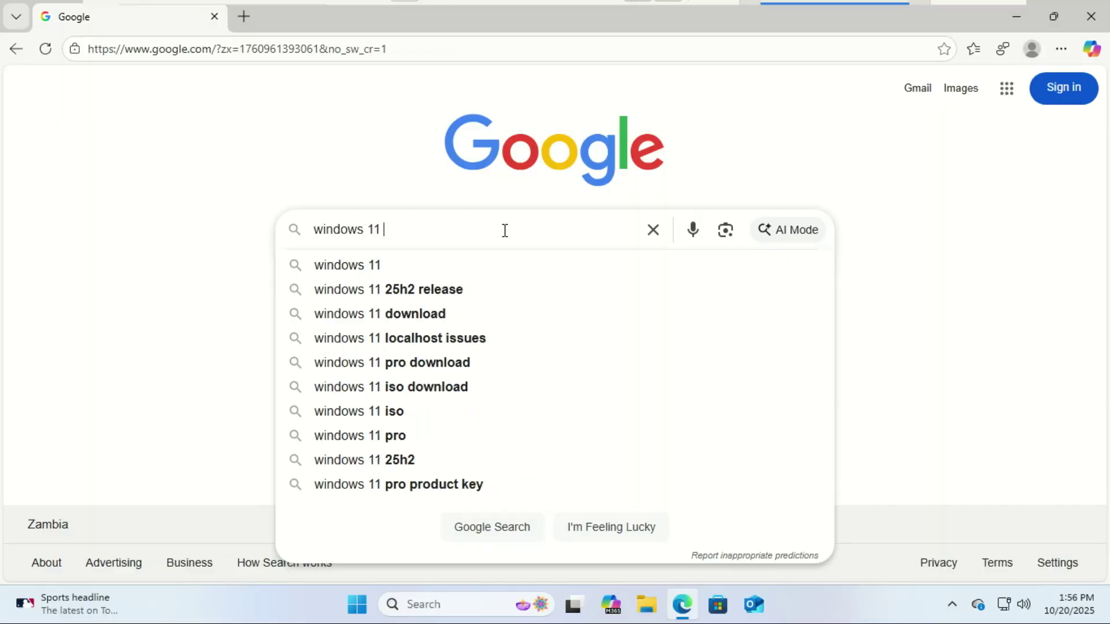
key("Return")
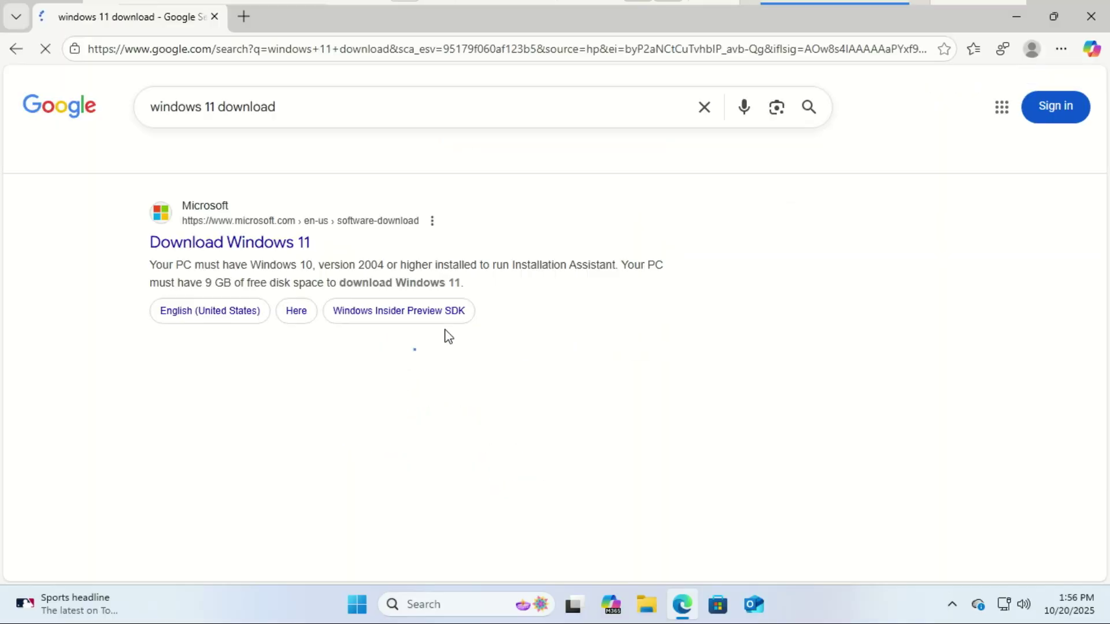
left_click(268, 246)
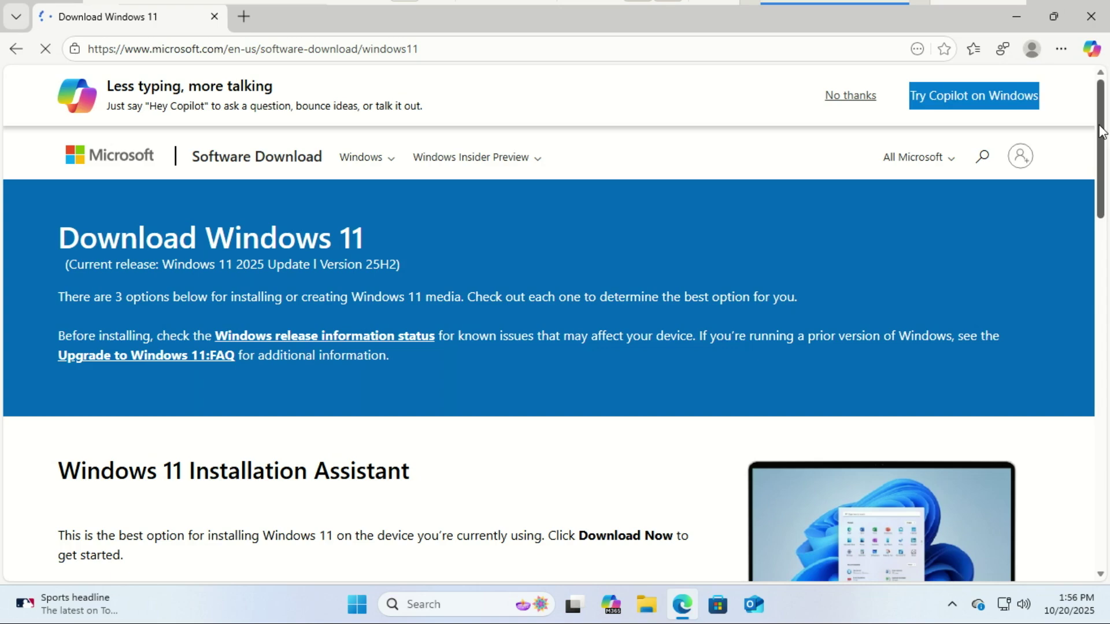
Step: Choose the multi-edition Windows 11 ISO for x64 devices under Disk Image
left_click_drag(1102, 132, 1102, 292)
scroll(581, 325, "down", 2)
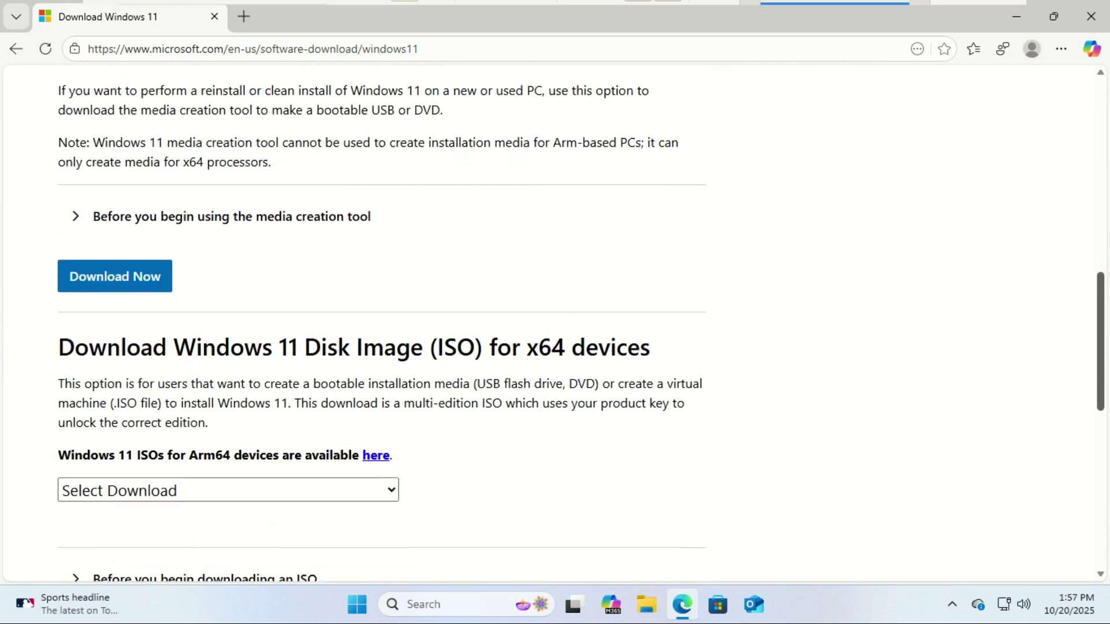
scroll(581, 325, "down", 1)
scroll(581, 325, "down", 2)
scroll(581, 325, "down", 1)
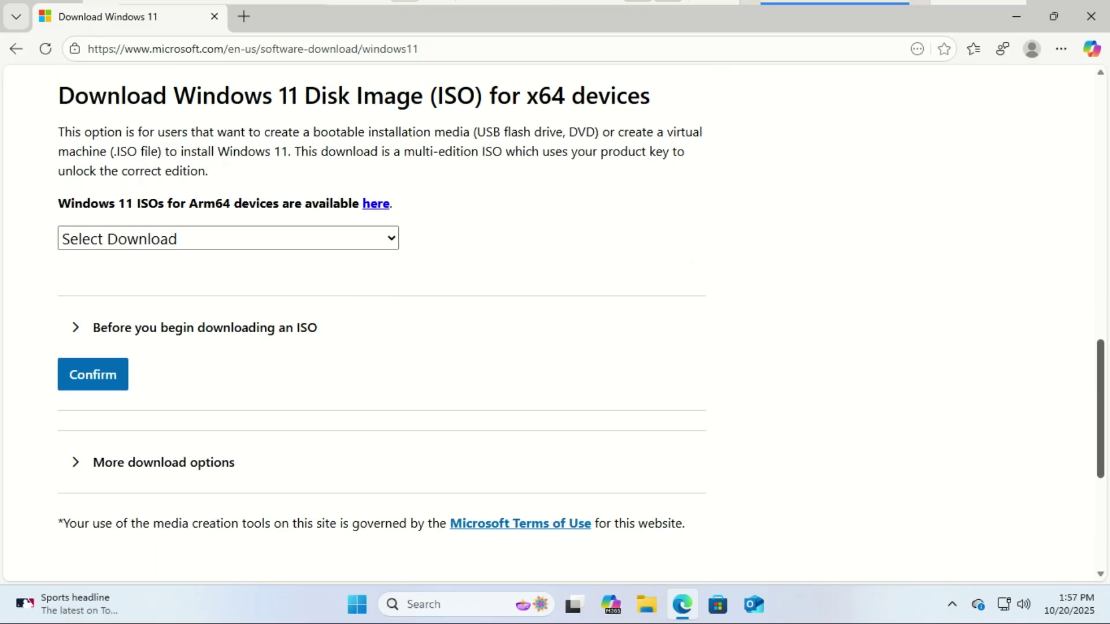
left_click(392, 250)
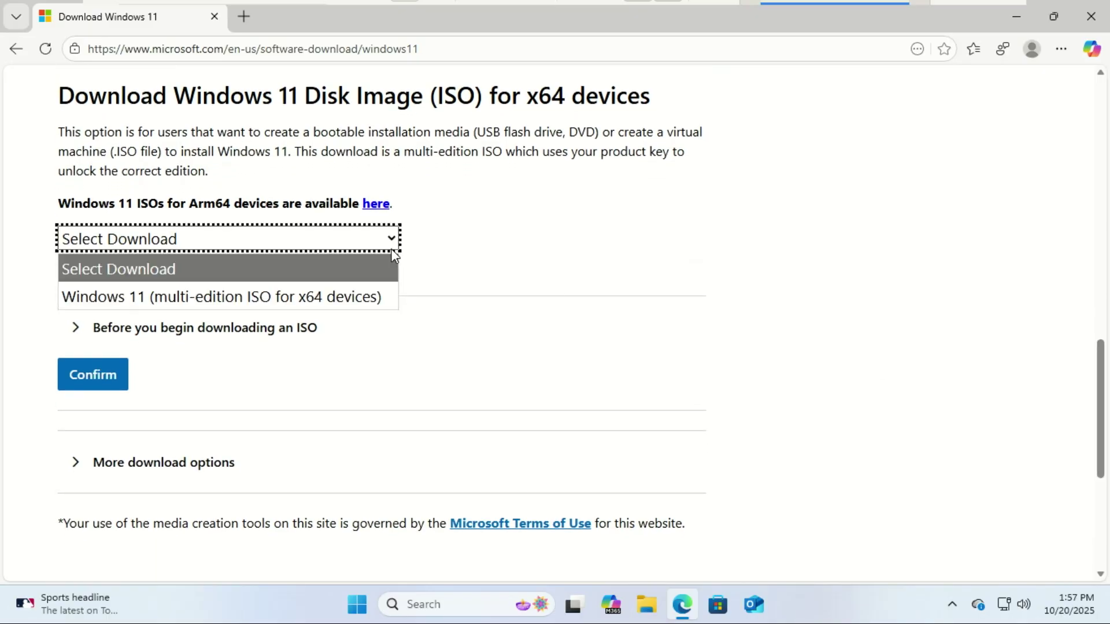
left_click(304, 290)
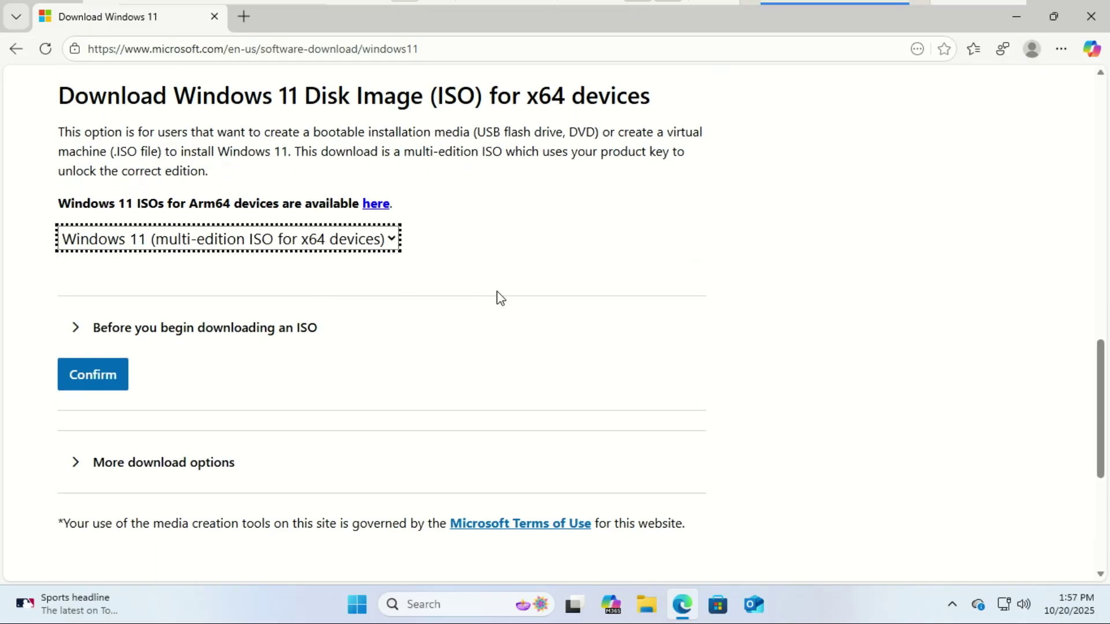
Step: Confirm the edition and English (United States), then start the 64-bit ISO download
left_click(116, 383)
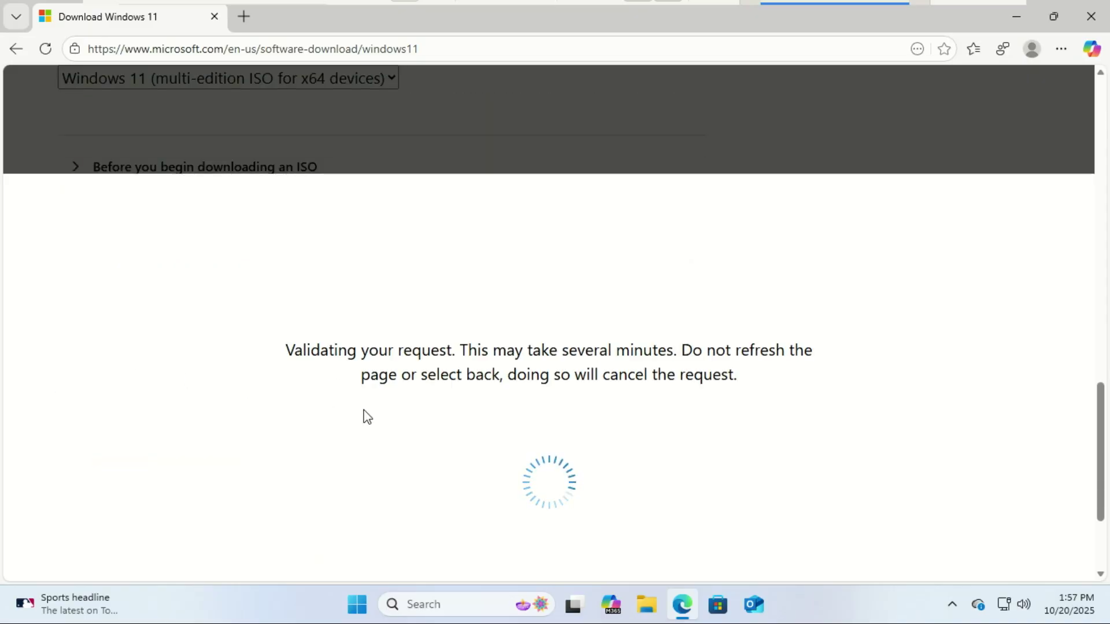
left_click(224, 377)
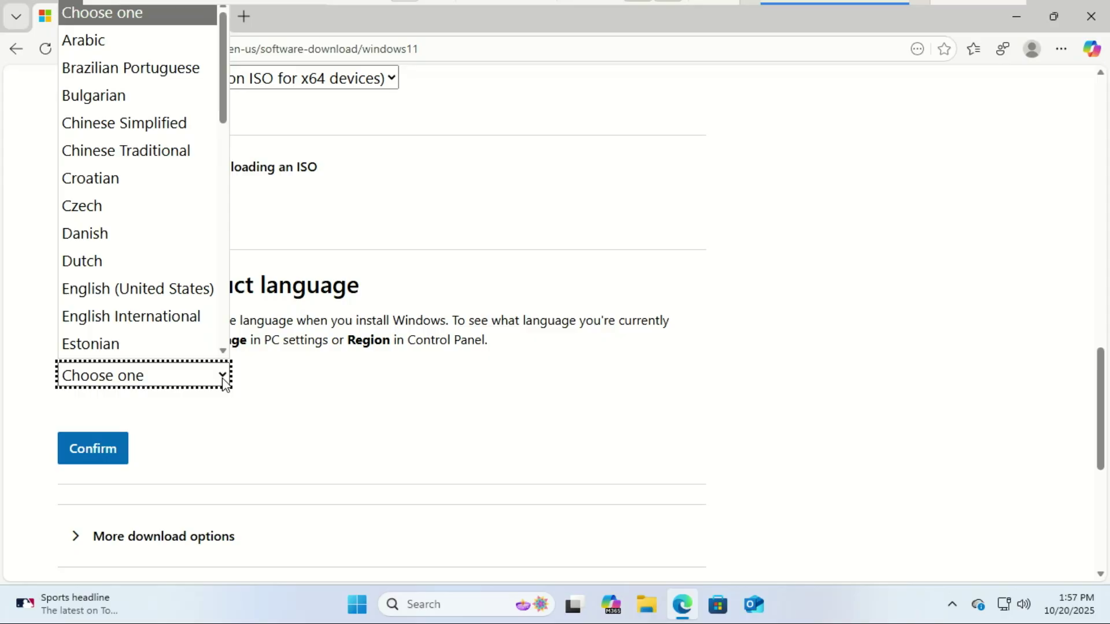
left_click(197, 289)
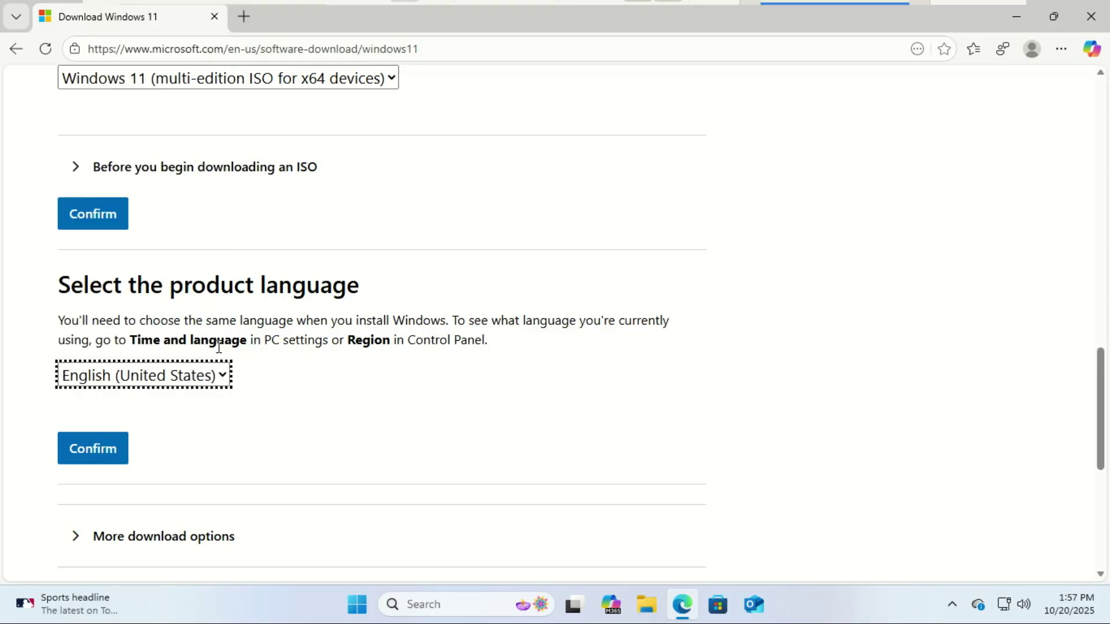
left_click(108, 465)
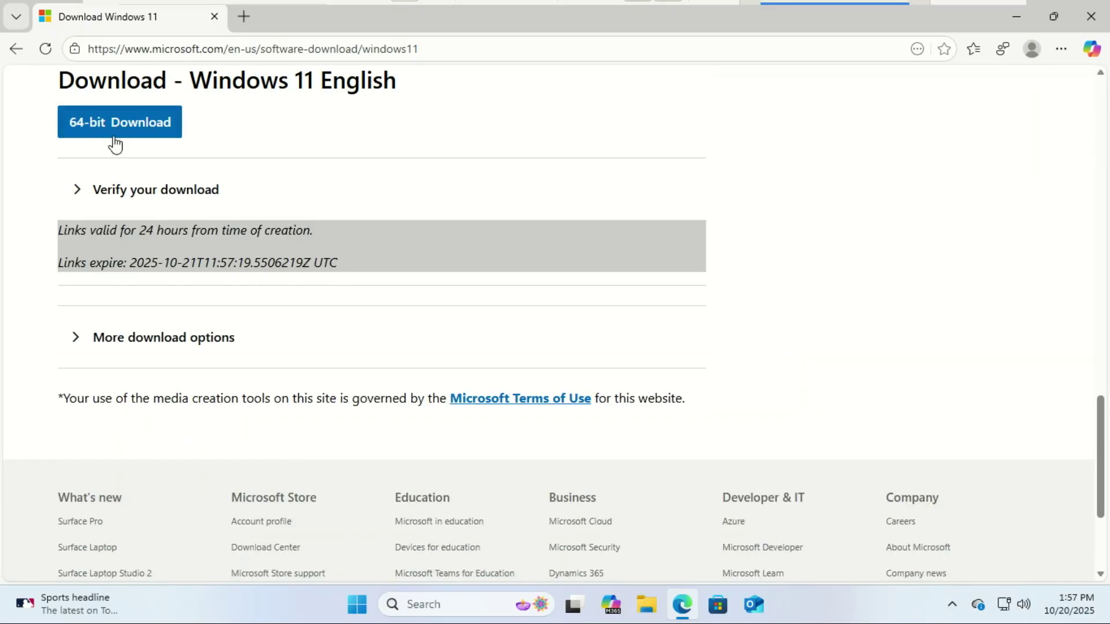
left_click(116, 128)
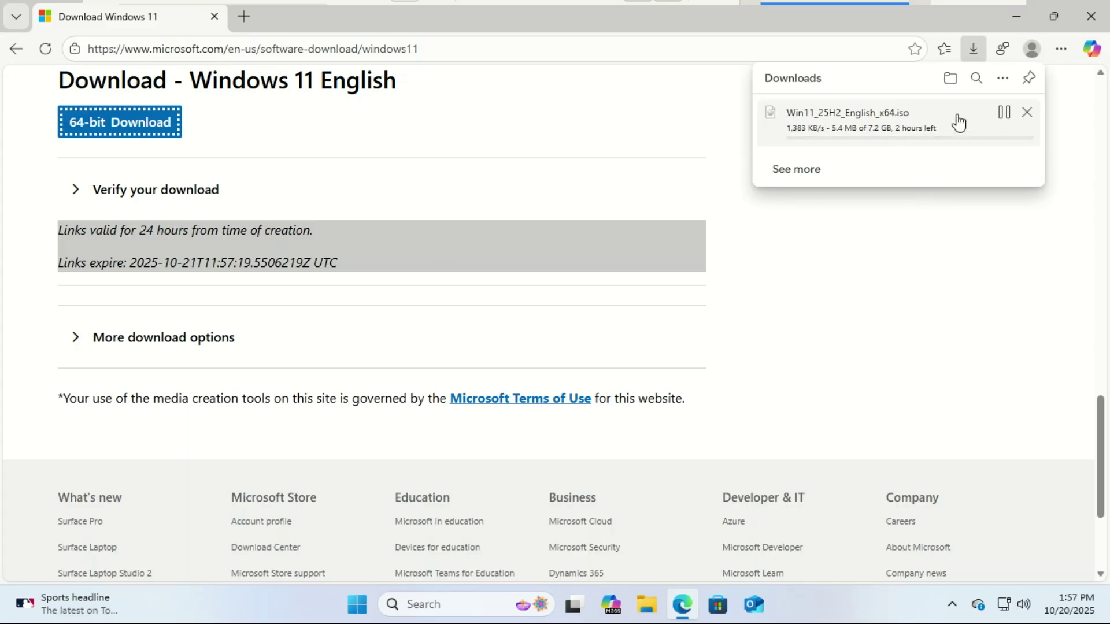
Step: Launch Disk Management from the Start quick menu, maximised
key("super+d")
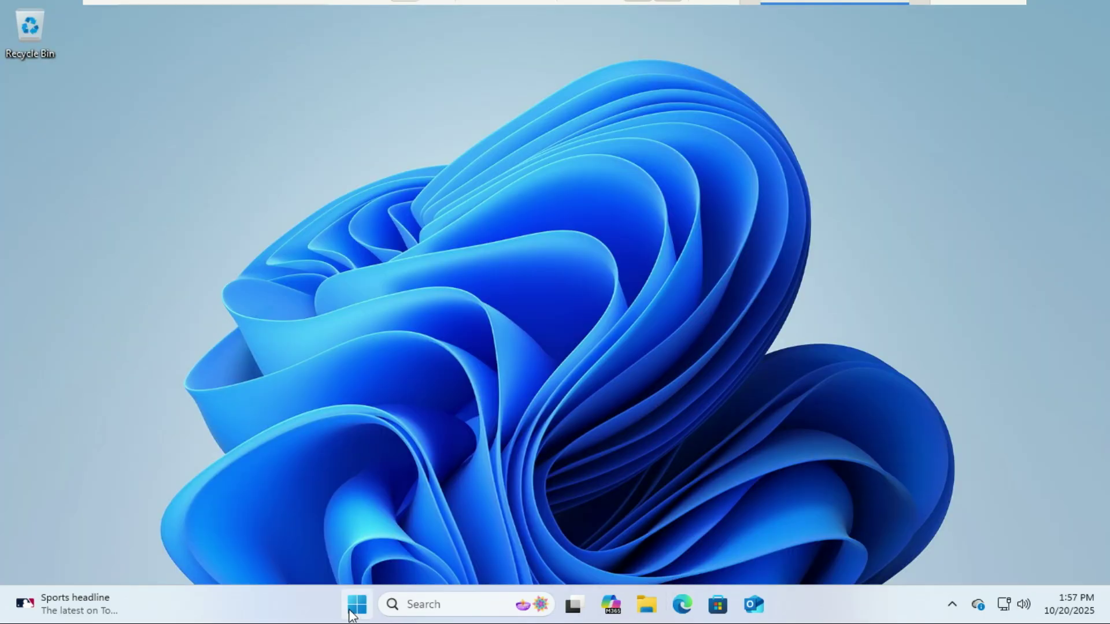
right_click(357, 605)
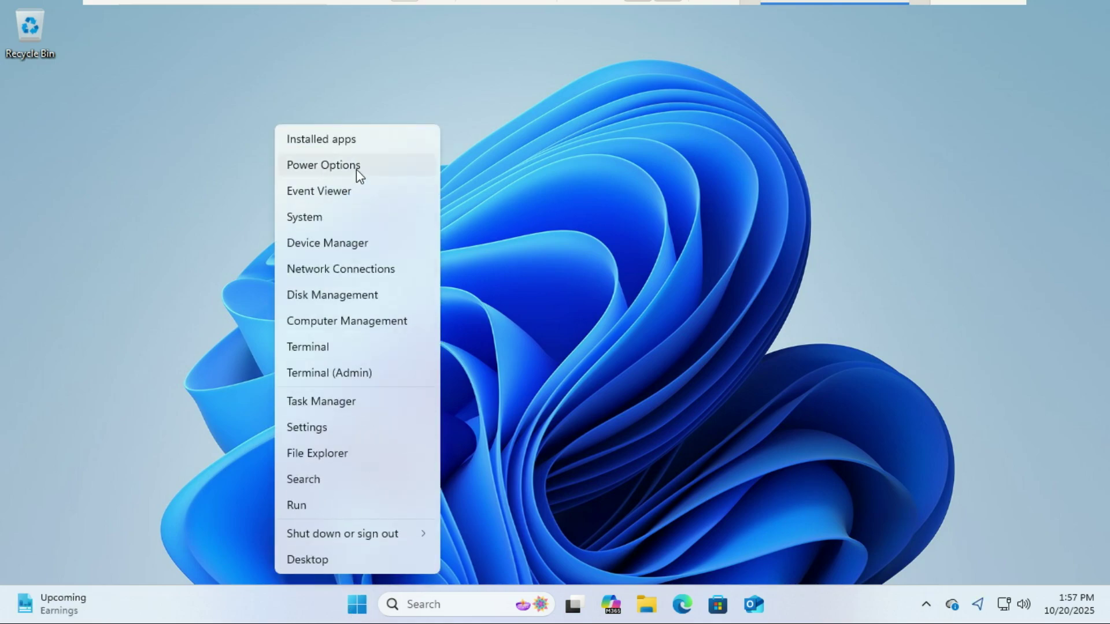
left_click(332, 296)
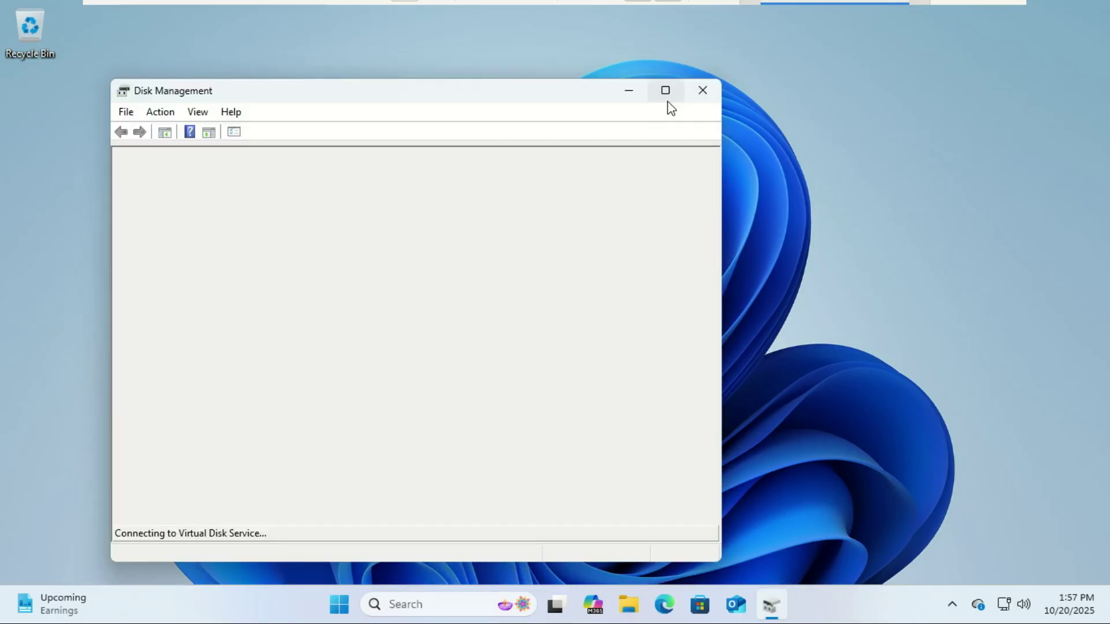
left_click(666, 90)
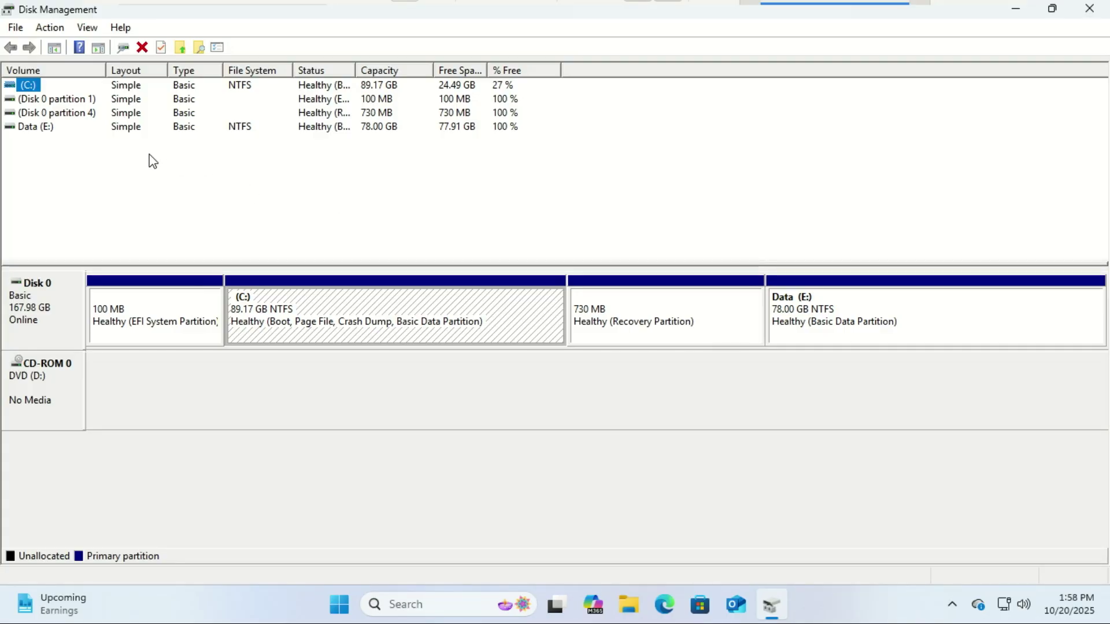
Step: Shrink the Data (E:) volume by 10000 MB
left_click(815, 333)
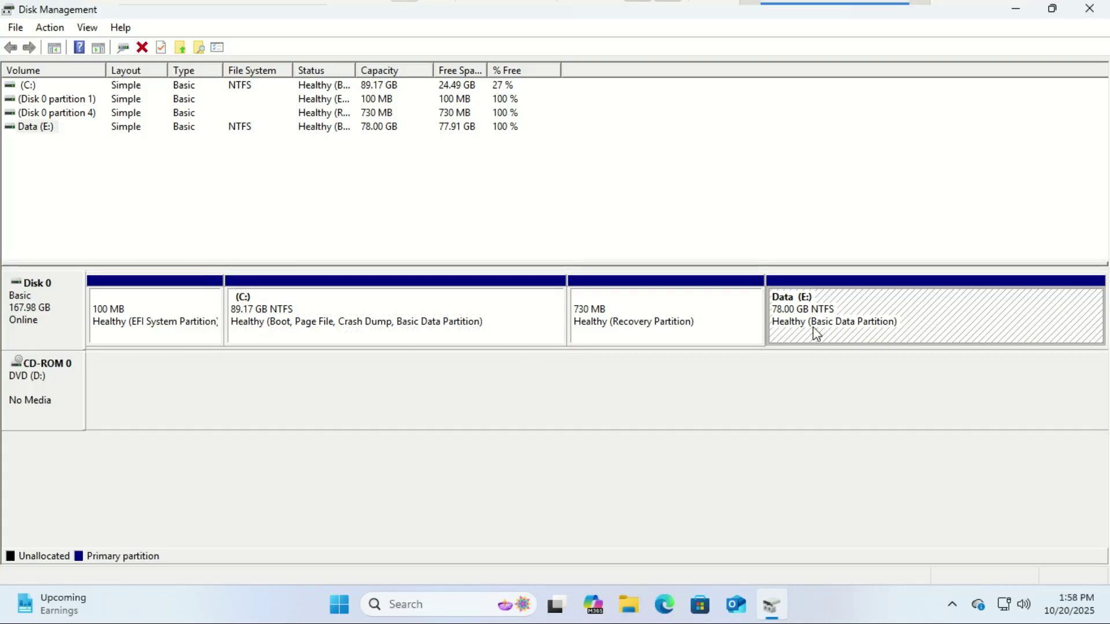
right_click(814, 333)
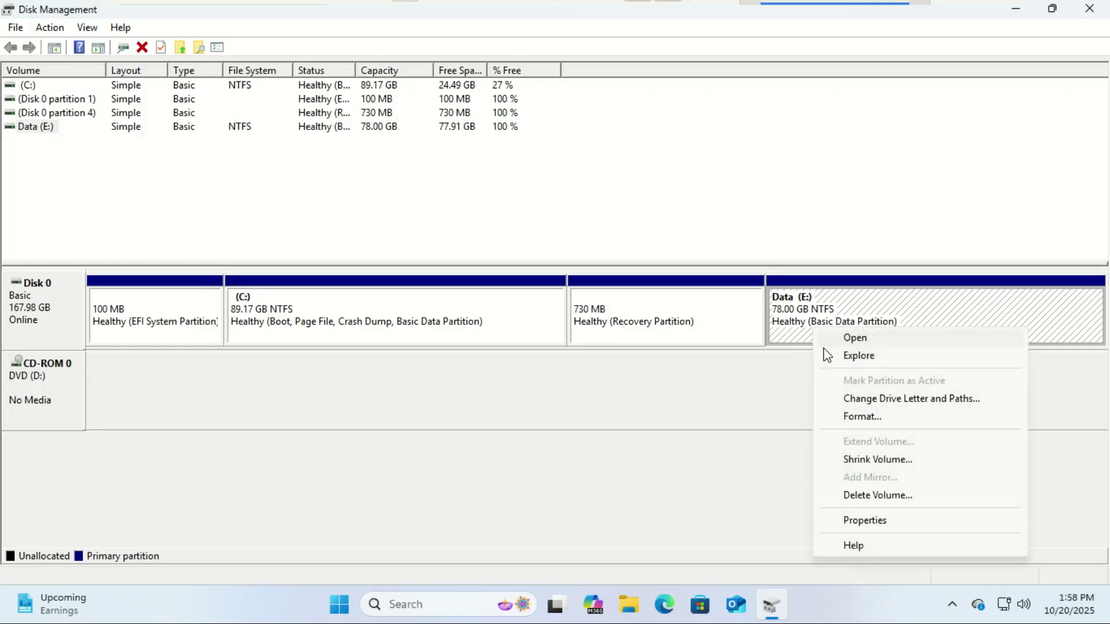
left_click(879, 458)
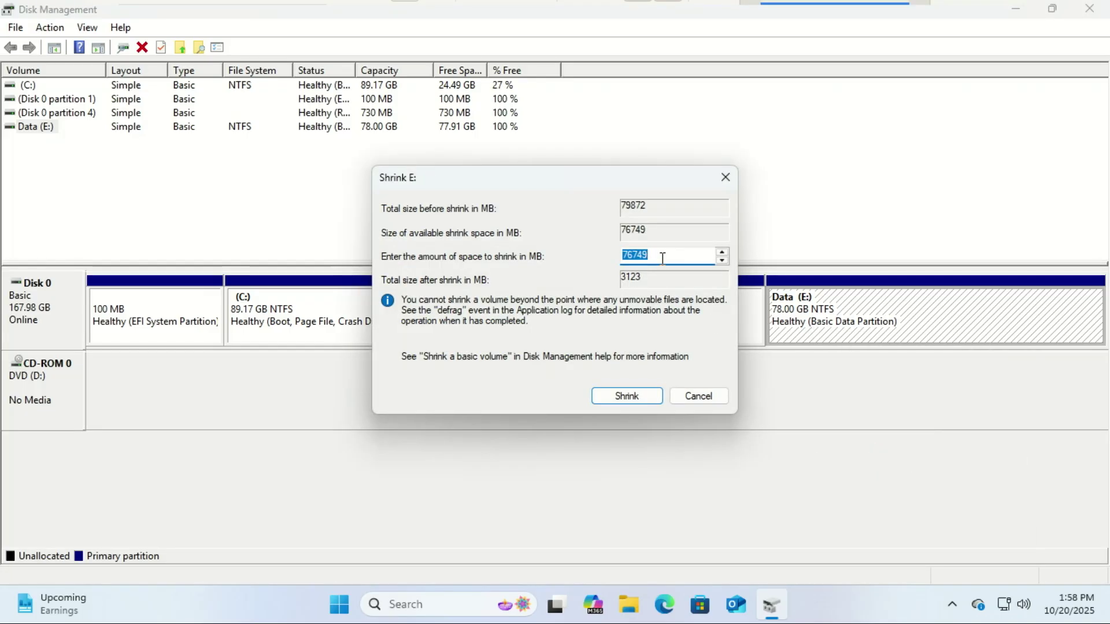
type("10000")
left_click(640, 397)
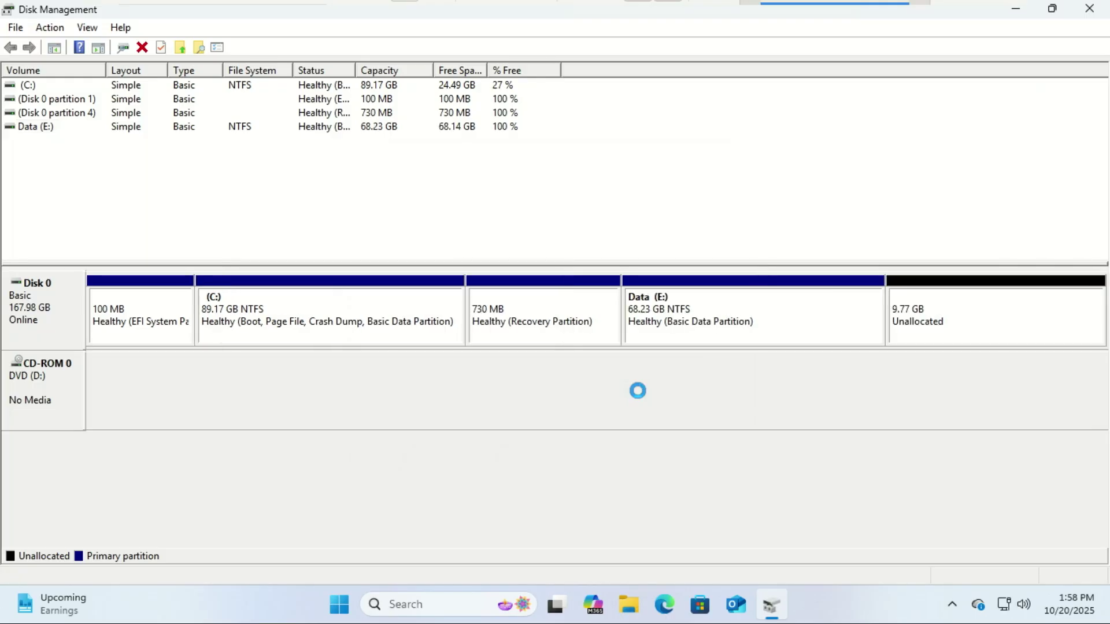
Step: Format the 9.77 GB unallocated space as NTFS volume F: labelled 'Windows 11 ISO'
right_click(909, 323)
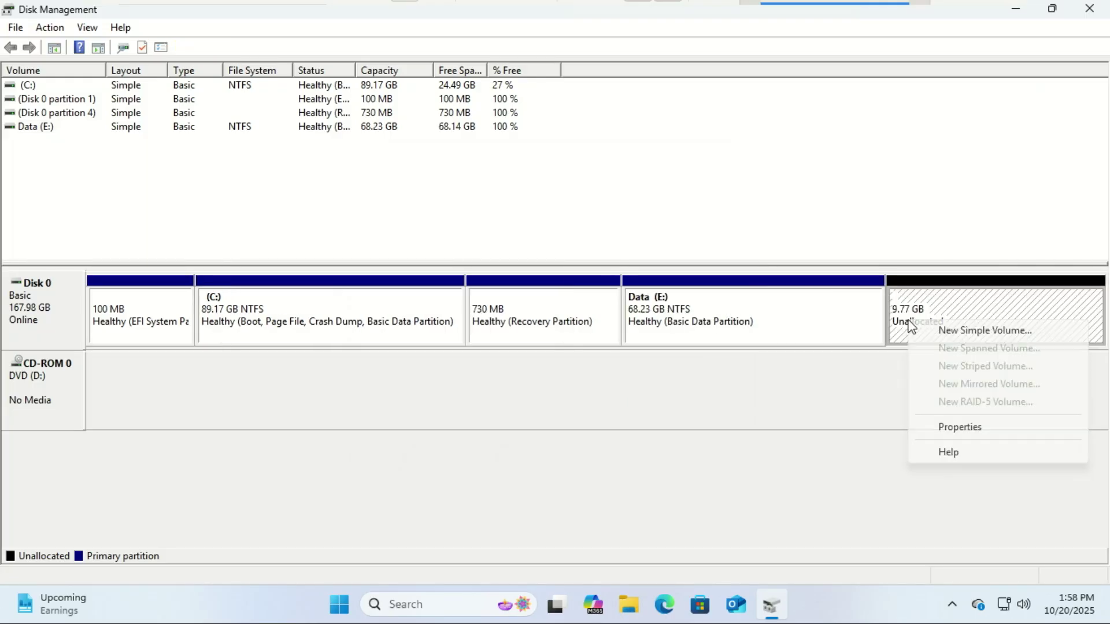
left_click(939, 333)
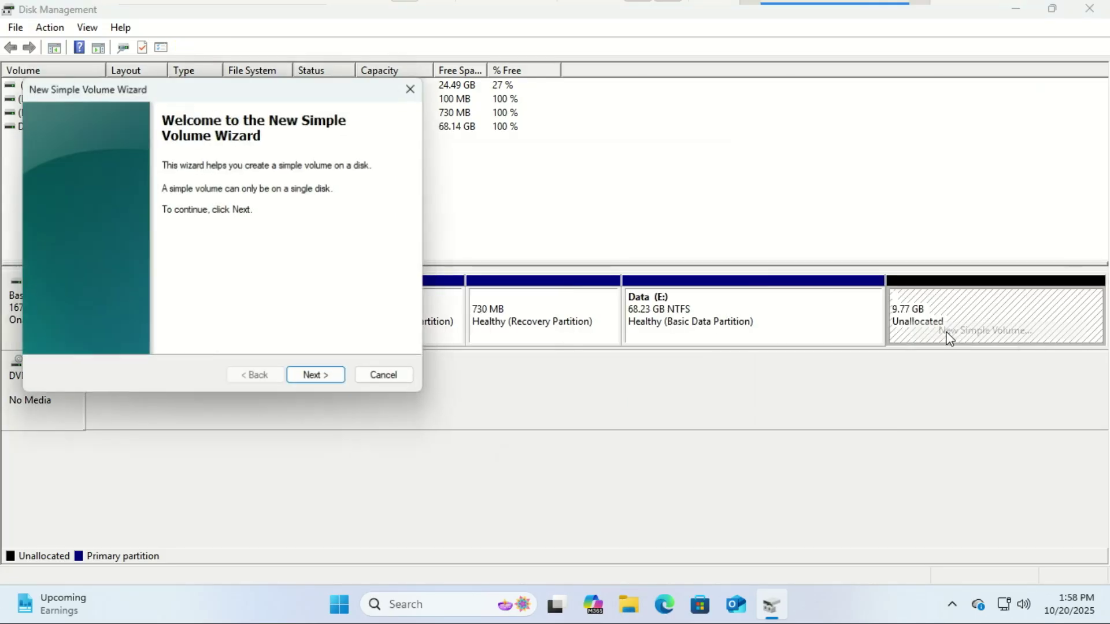
left_click(321, 376)
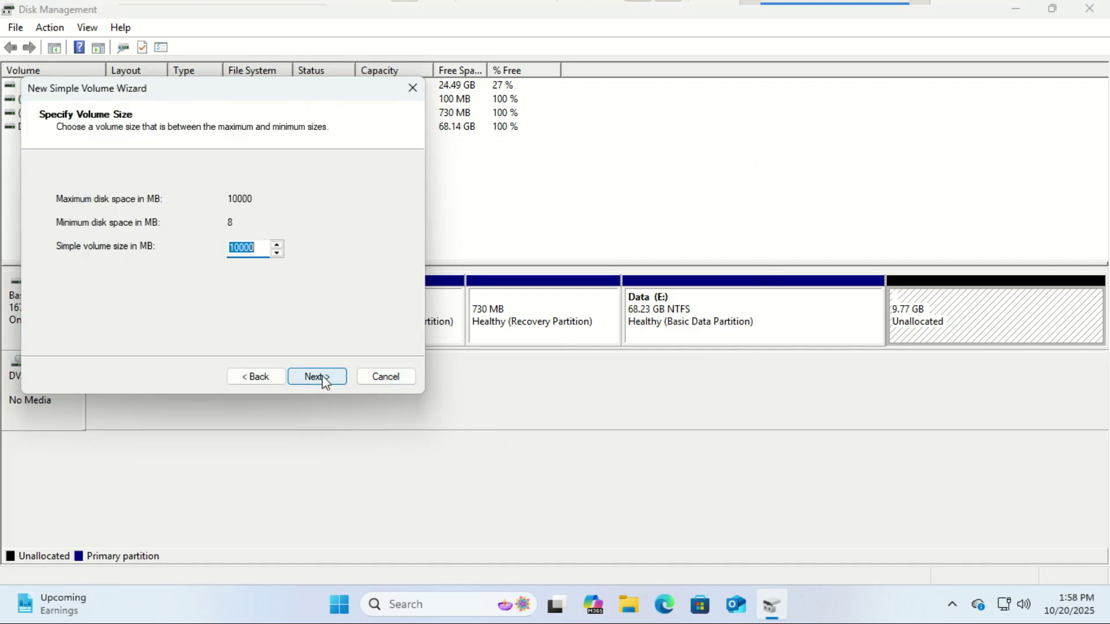
left_click(319, 377)
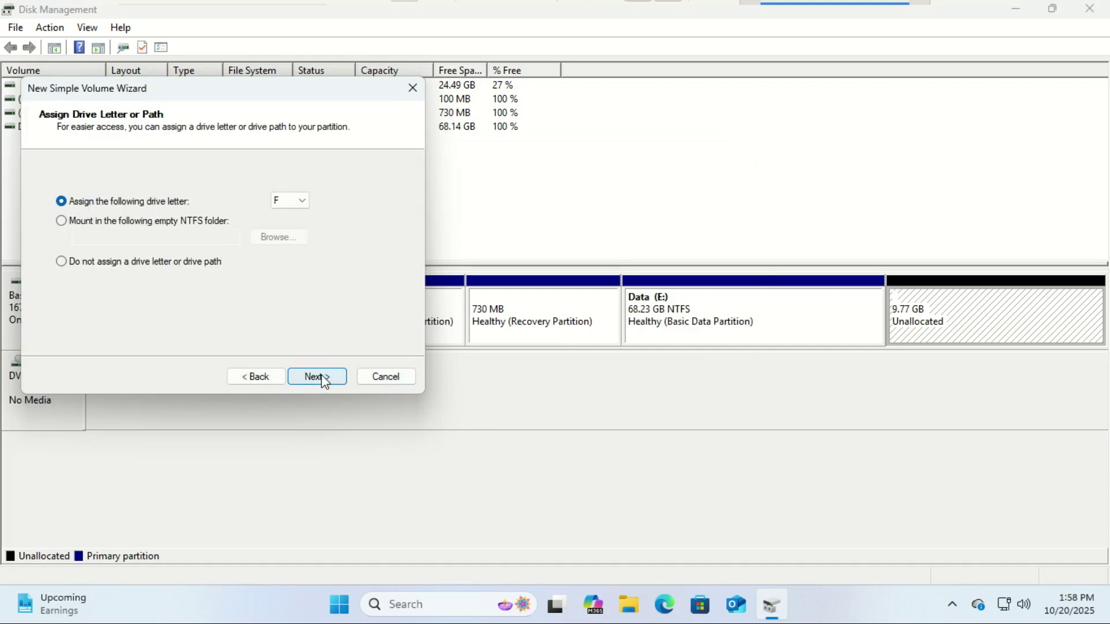
left_click(322, 377)
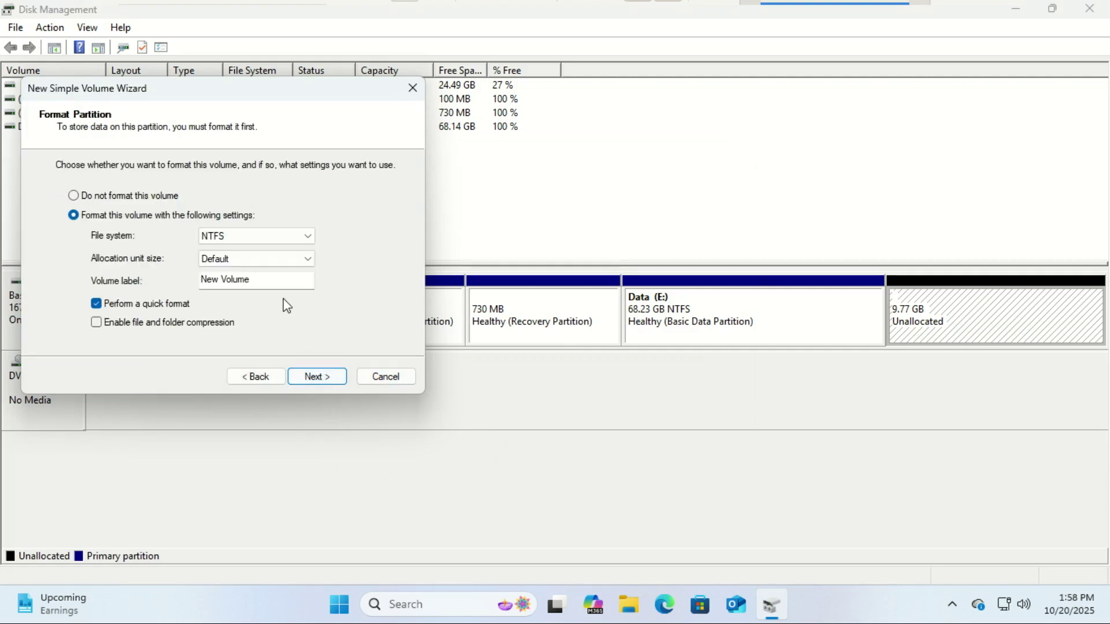
left_click_drag(266, 281, 169, 272)
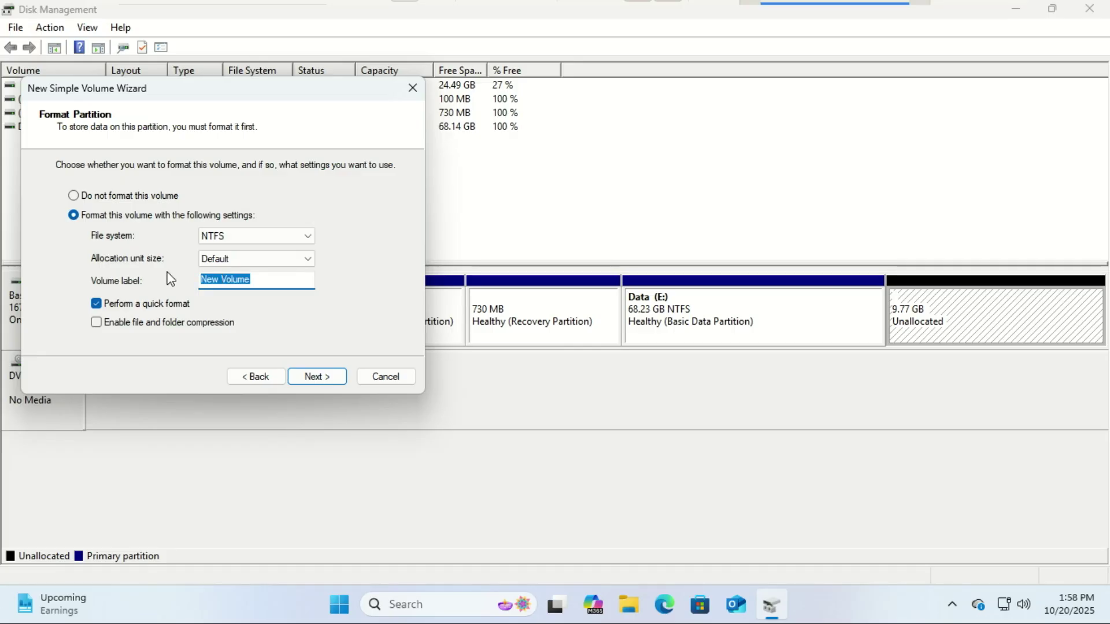
type("Windows 11 ISO")
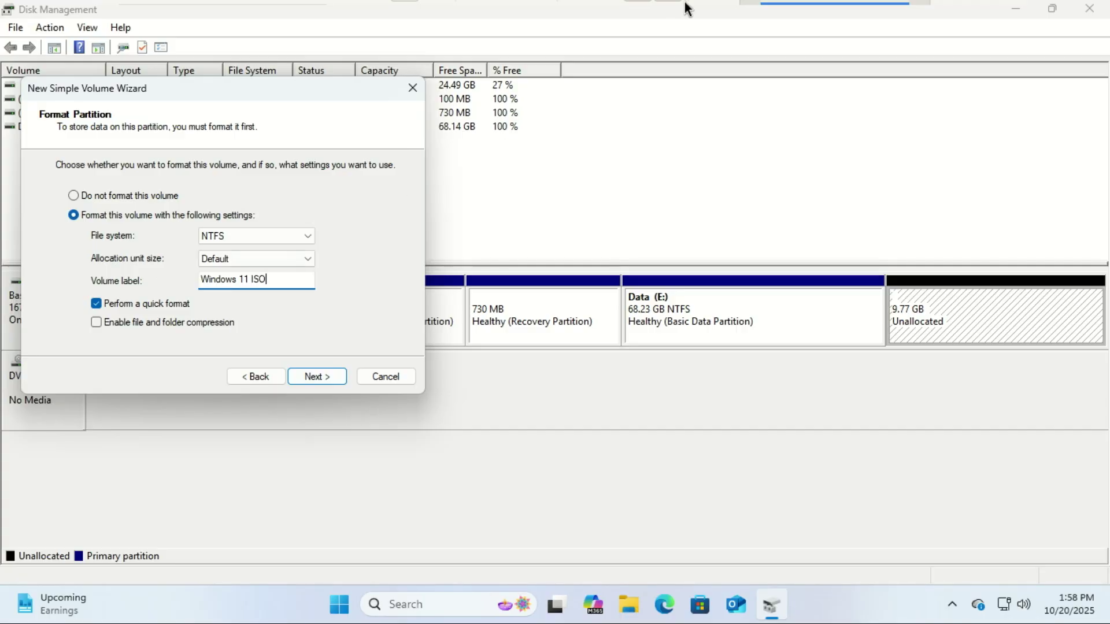
left_click(326, 377)
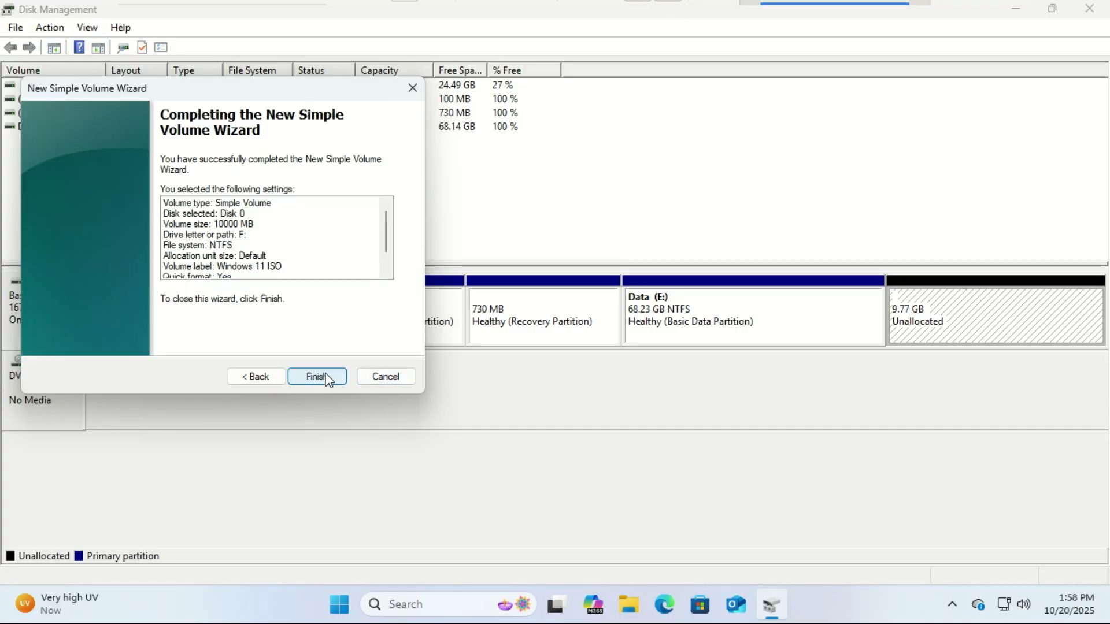
left_click(327, 379)
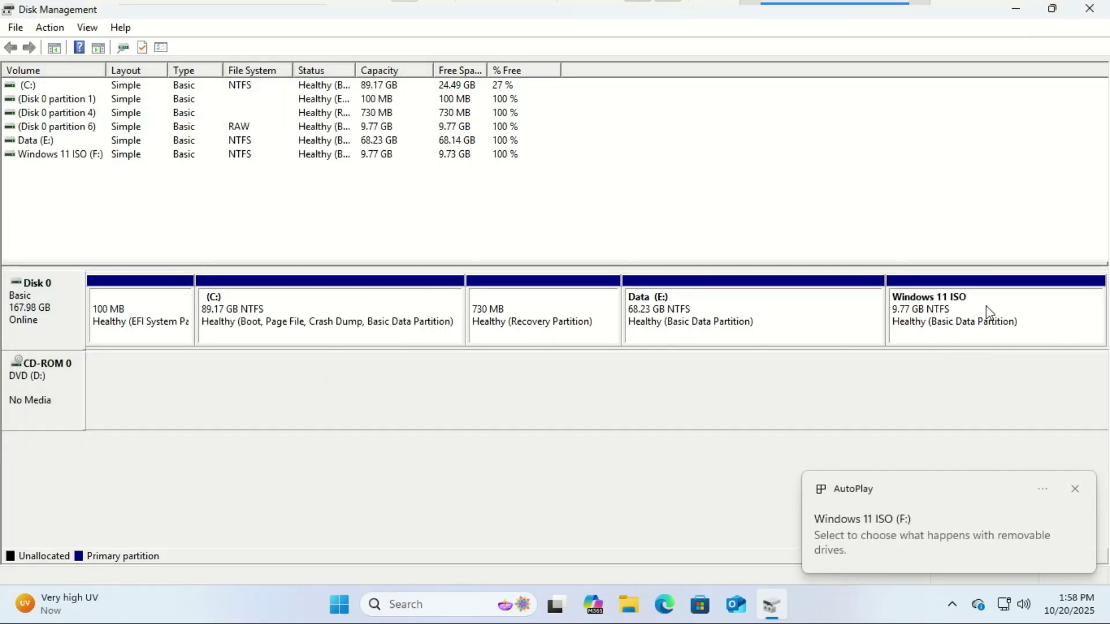
Step: Mount the downloaded Windows 11 ISO as DVD Drive (I:)
left_click(1075, 489)
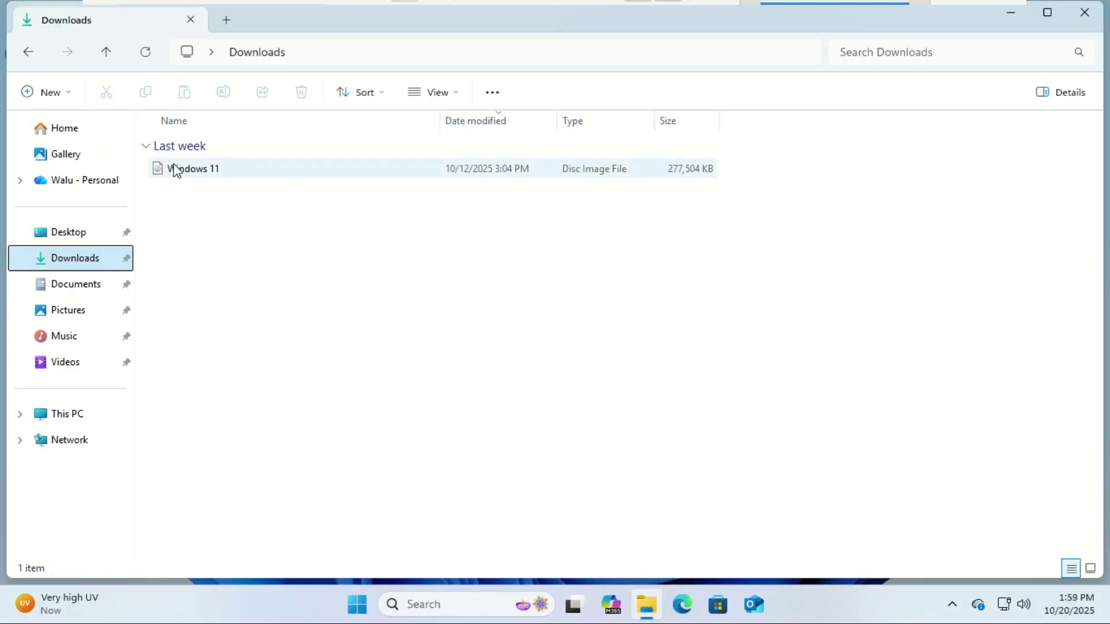
right_click(176, 173)
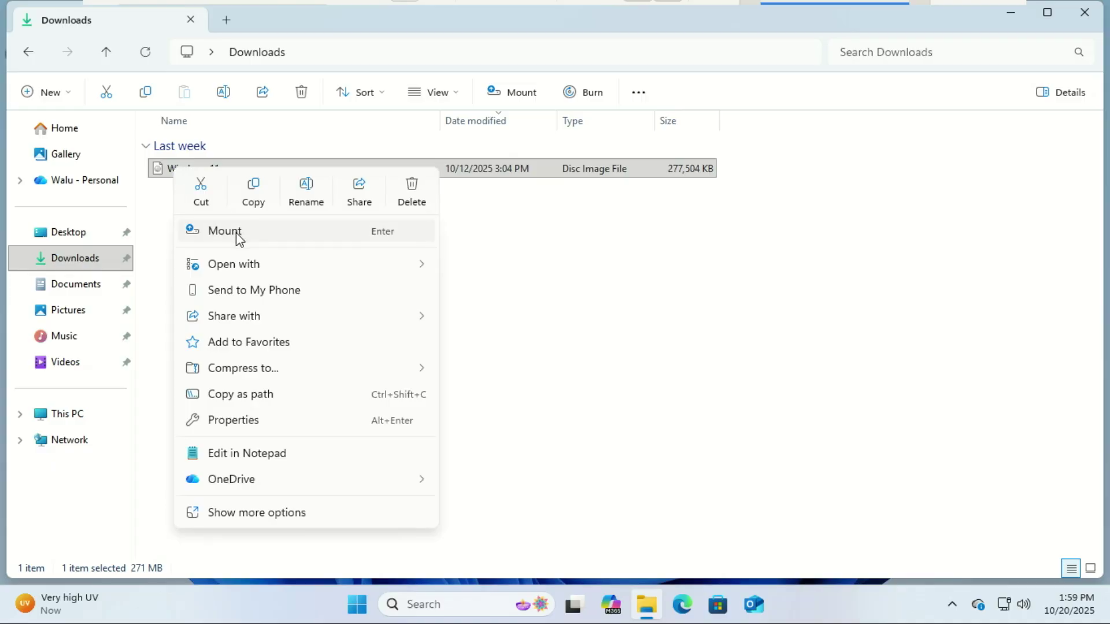
left_click(237, 235)
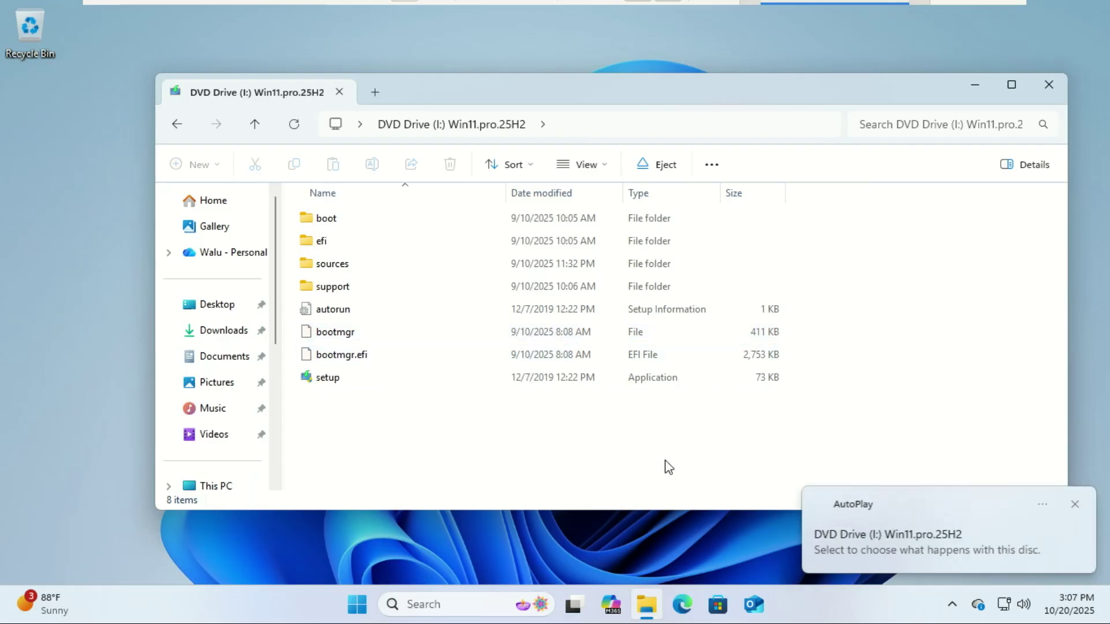
Step: Copy all eight items from the mounted Windows 11 disc
left_click(1073, 507)
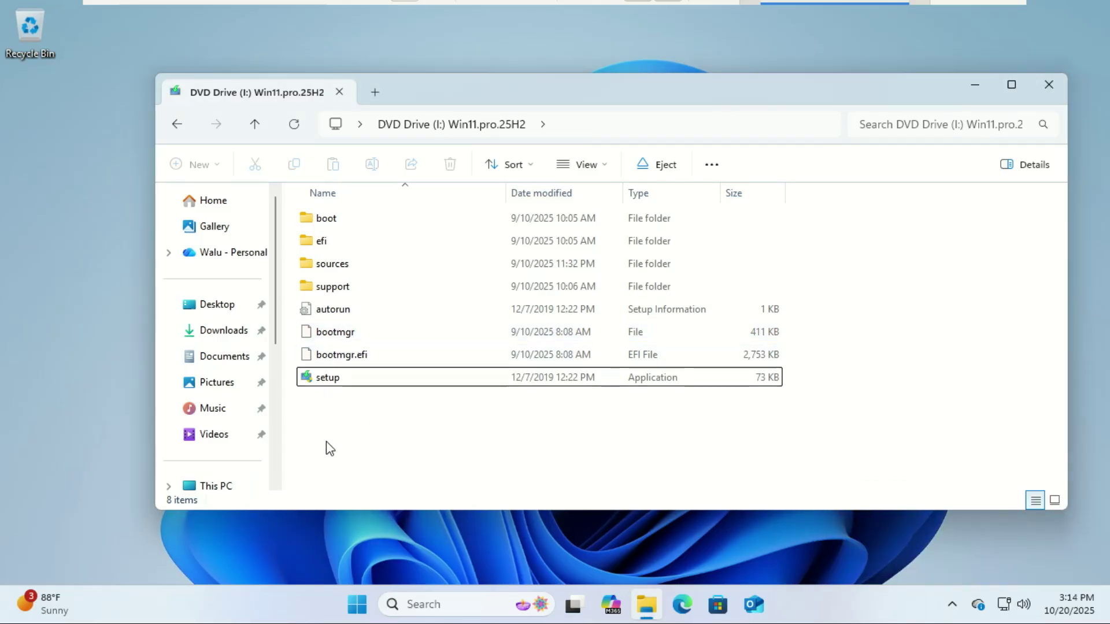
left_click_drag(310, 428, 375, 211)
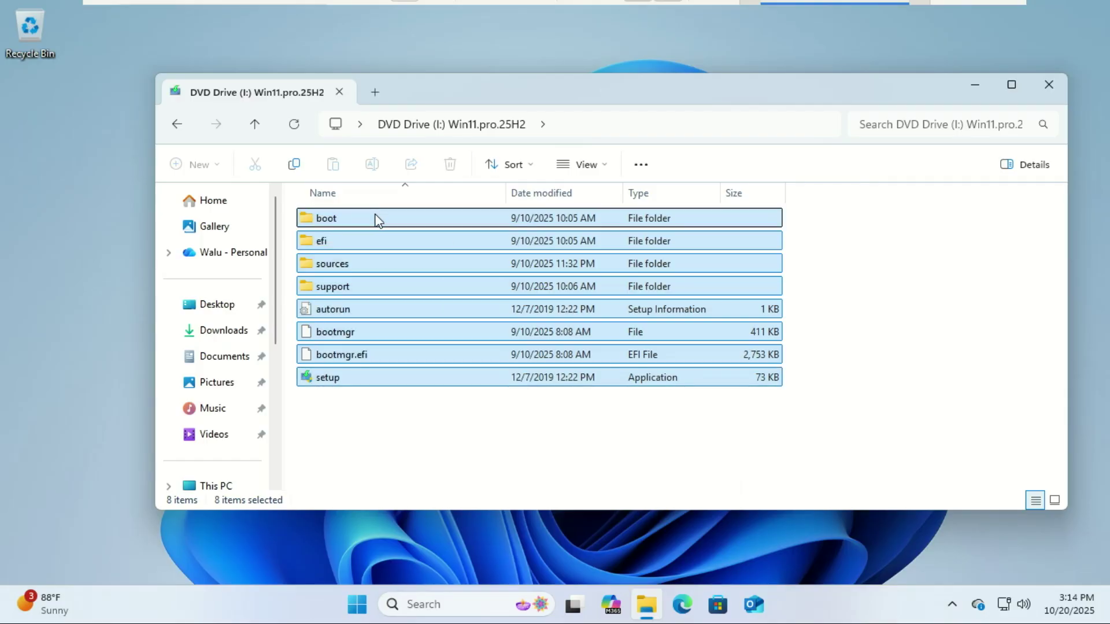
right_click(376, 218)
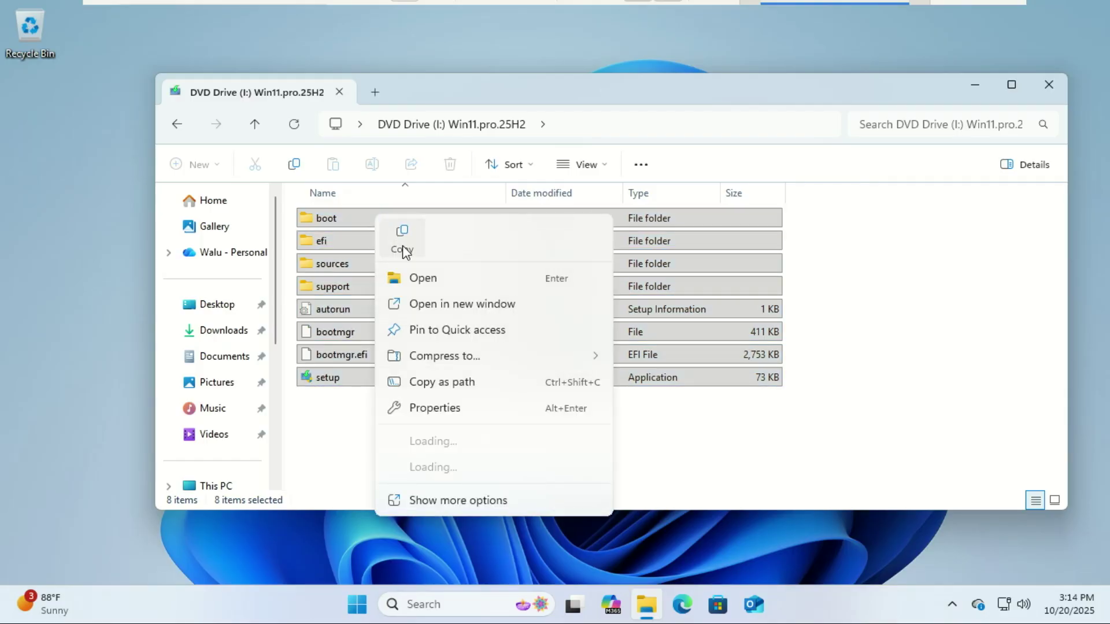
left_click(402, 245)
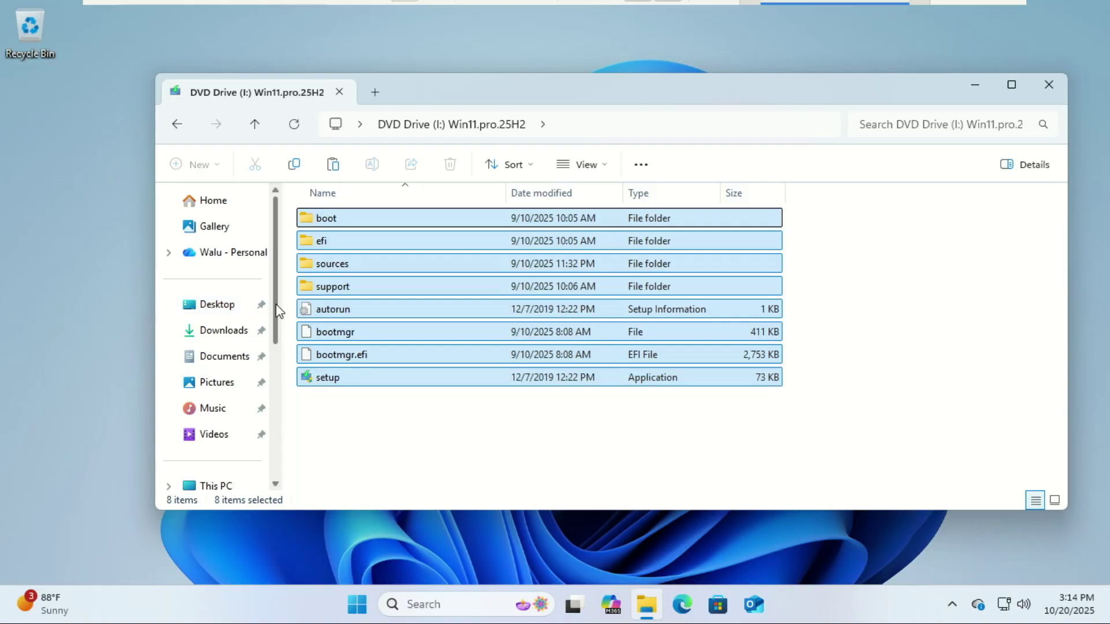
Step: Open the empty Windows 11 ISO (F:) drive from This PC
left_click_drag(276, 311, 278, 400)
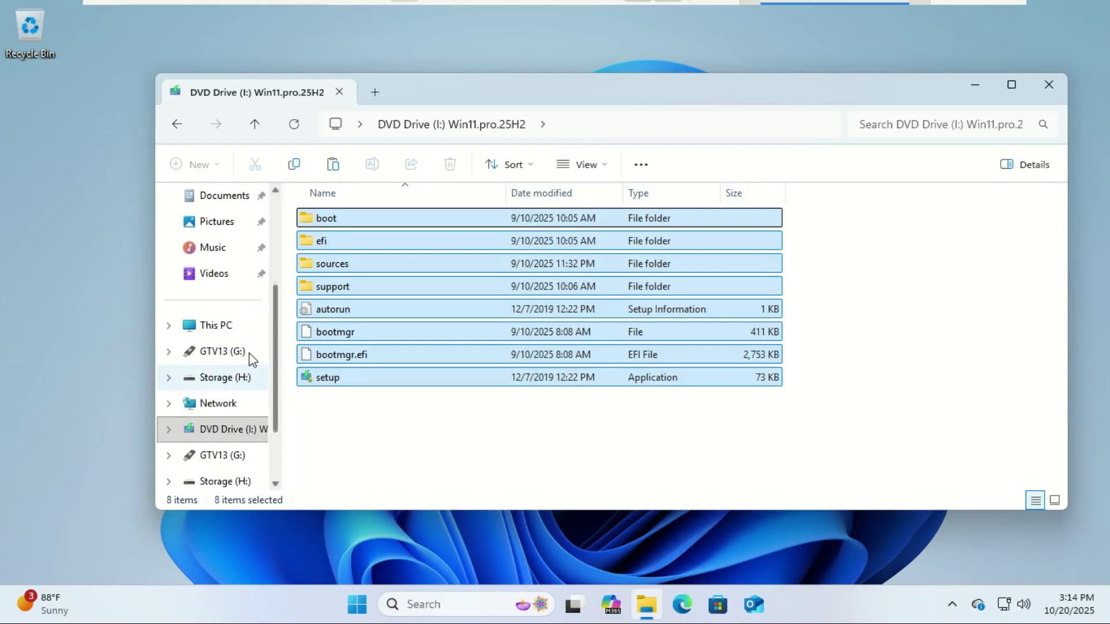
left_click(219, 325)
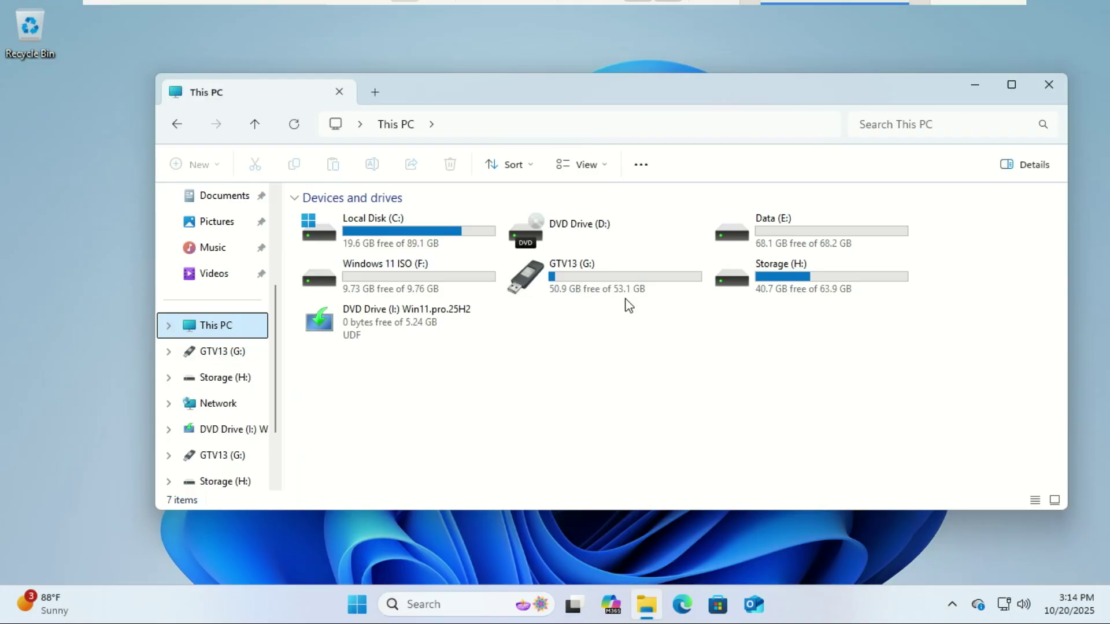
double_click(413, 276)
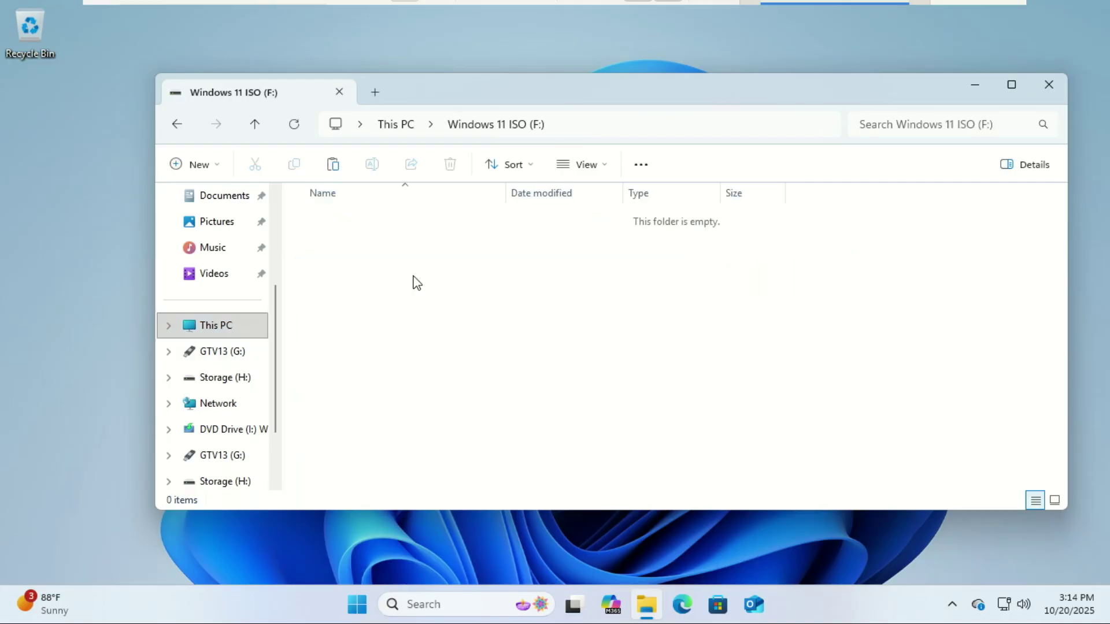
Step: Paste the copied disc files into Windows 11 ISO (F:)
right_click(384, 253)
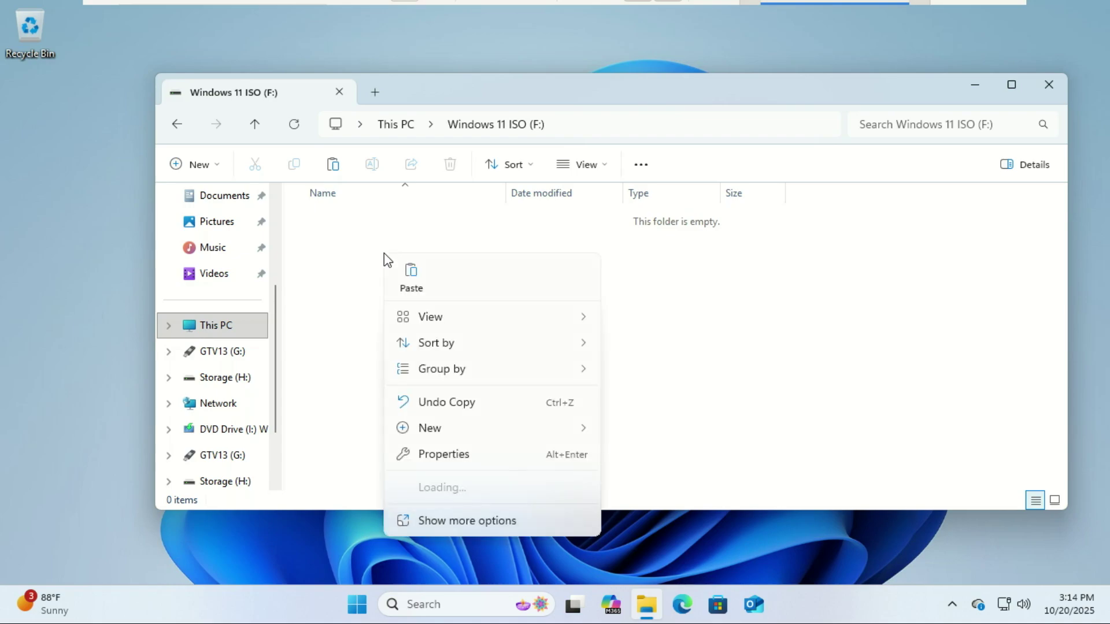
left_click(408, 278)
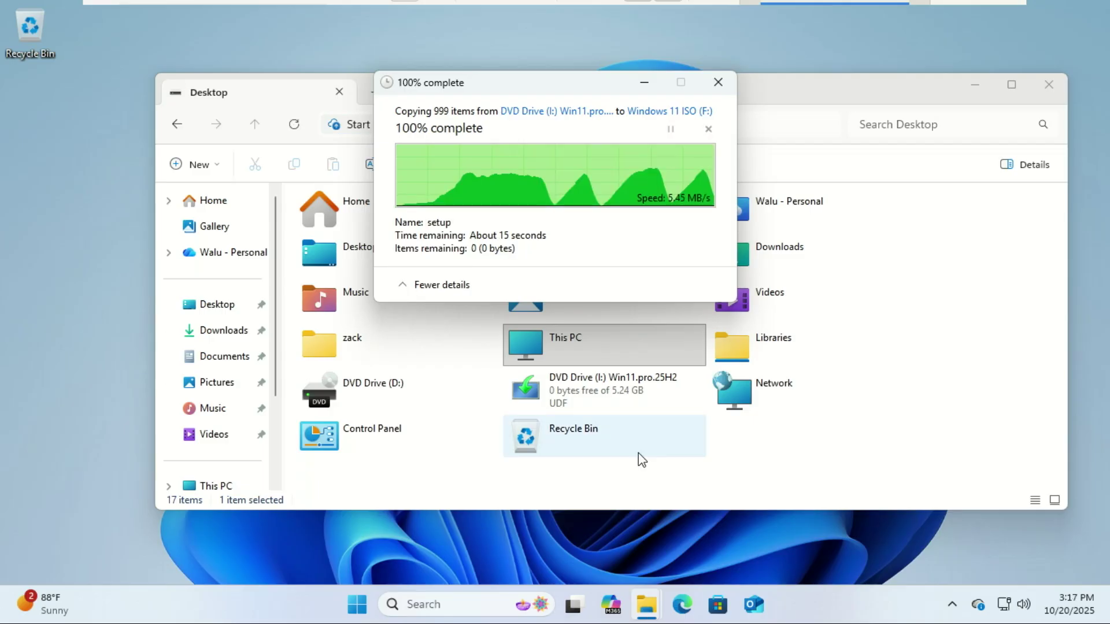
Step: Eject DVD Drive (I:) and close the File Explorer window
left_click(219, 488)
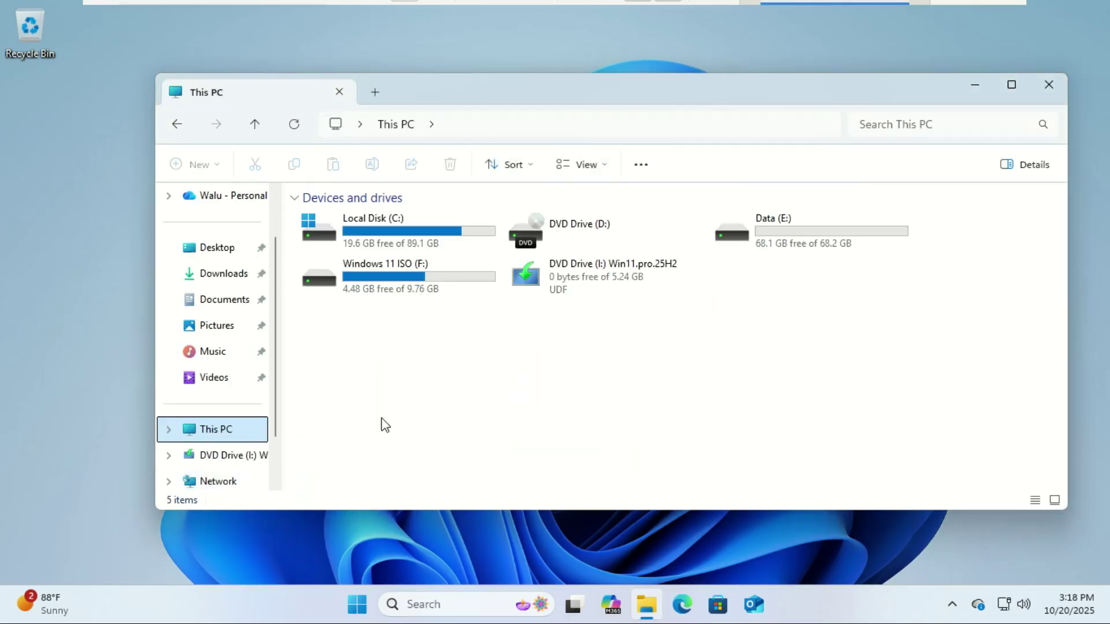
right_click(586, 276)
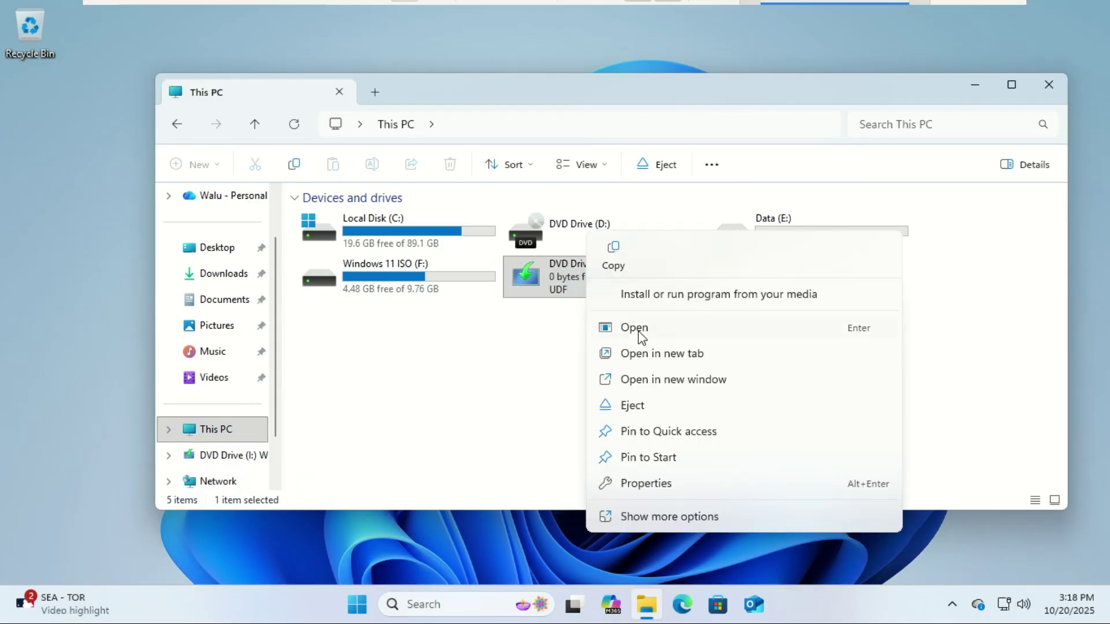
left_click(639, 406)
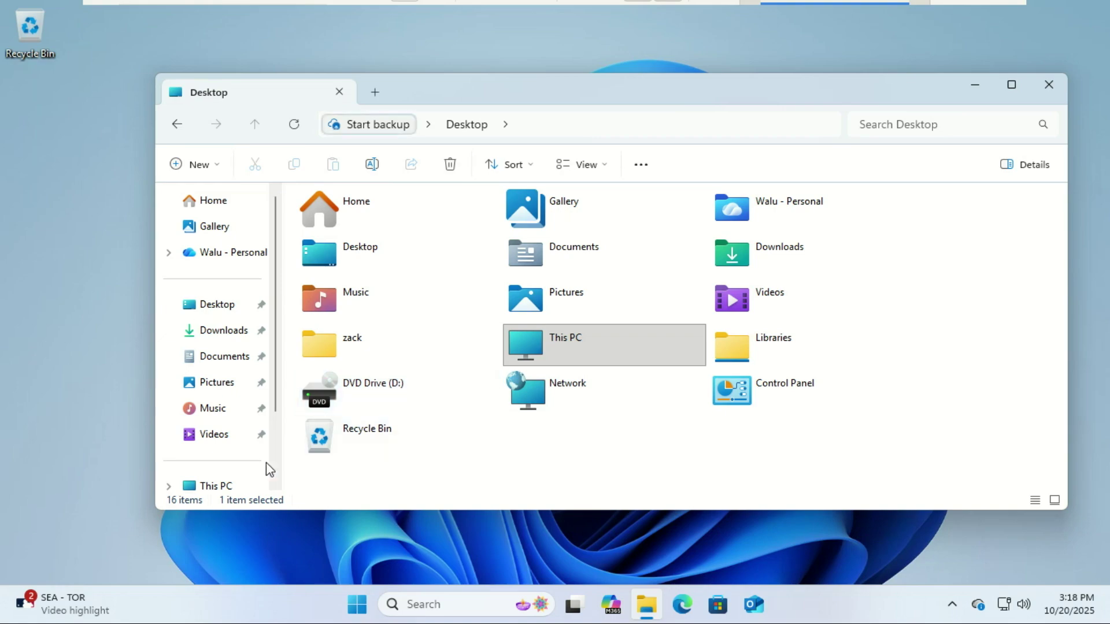
left_click(215, 488)
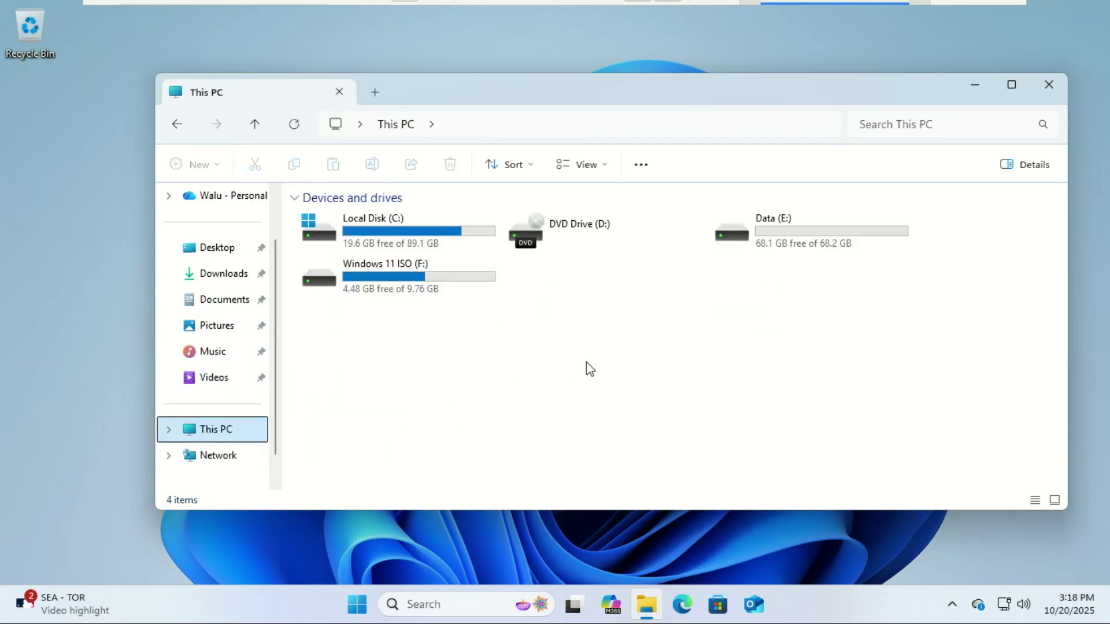
left_click(1049, 85)
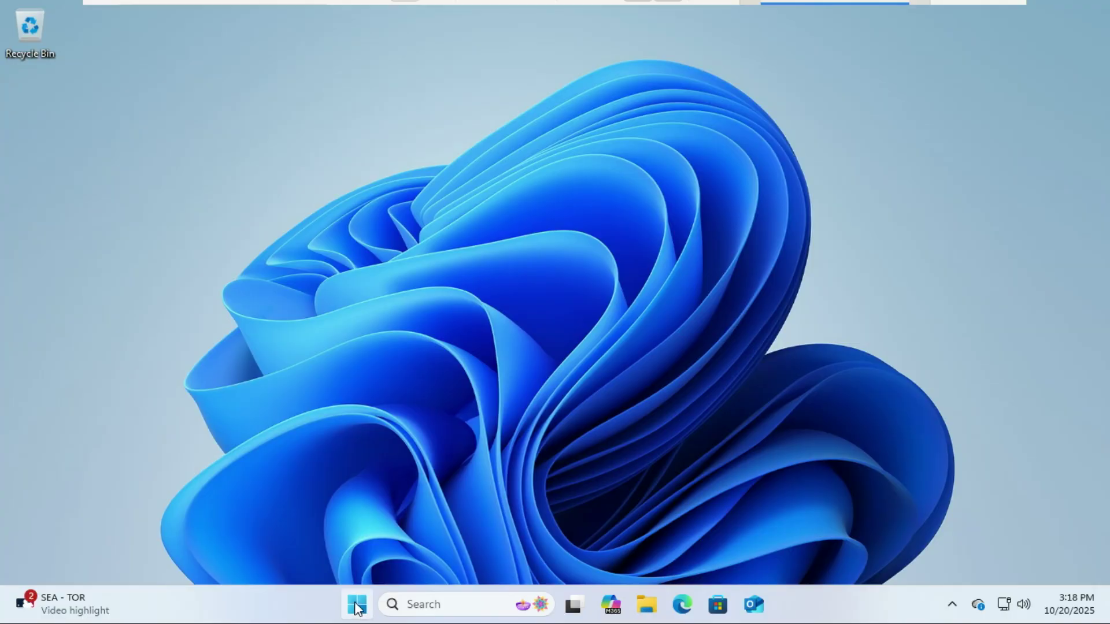
Step: Shift-restart the PC from the Start menu power options into recovery
left_click(356, 605)
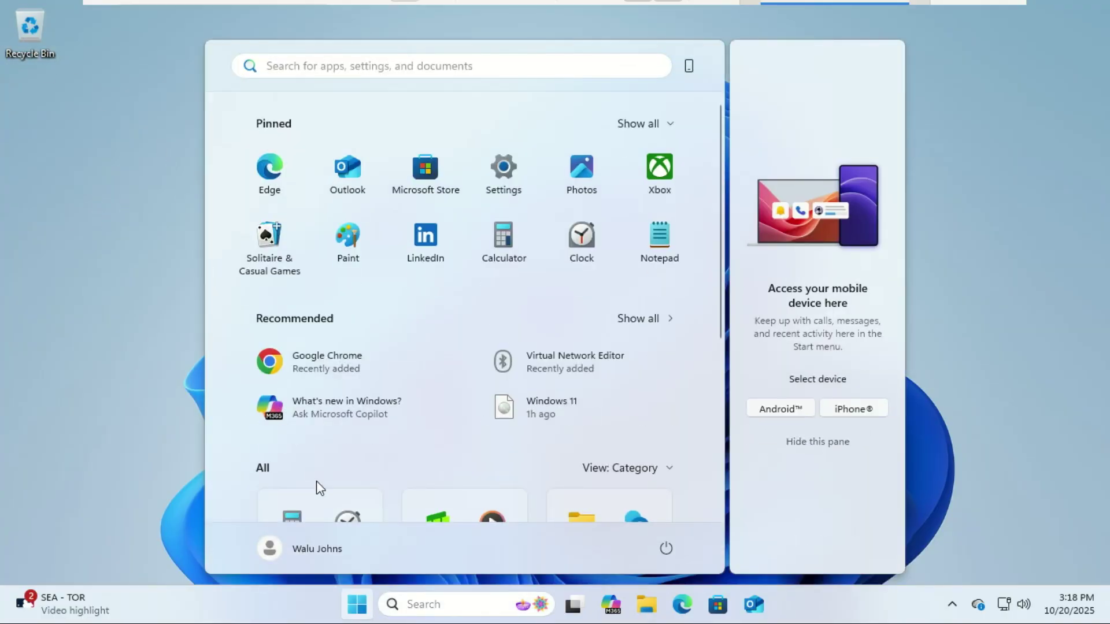
left_click(667, 549)
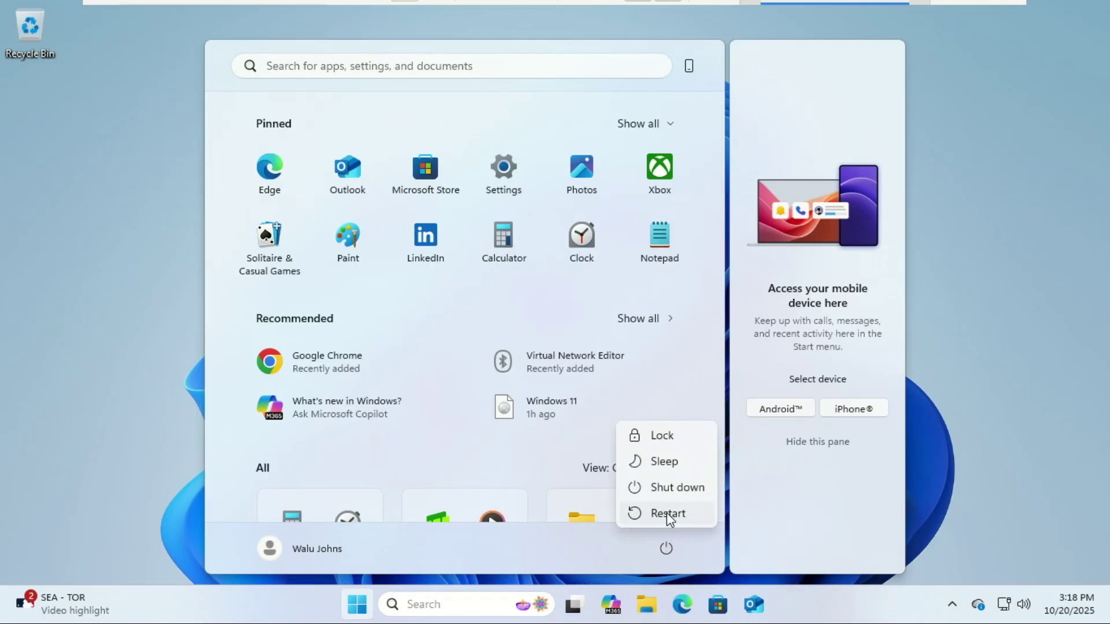
mouse_move(666, 513)
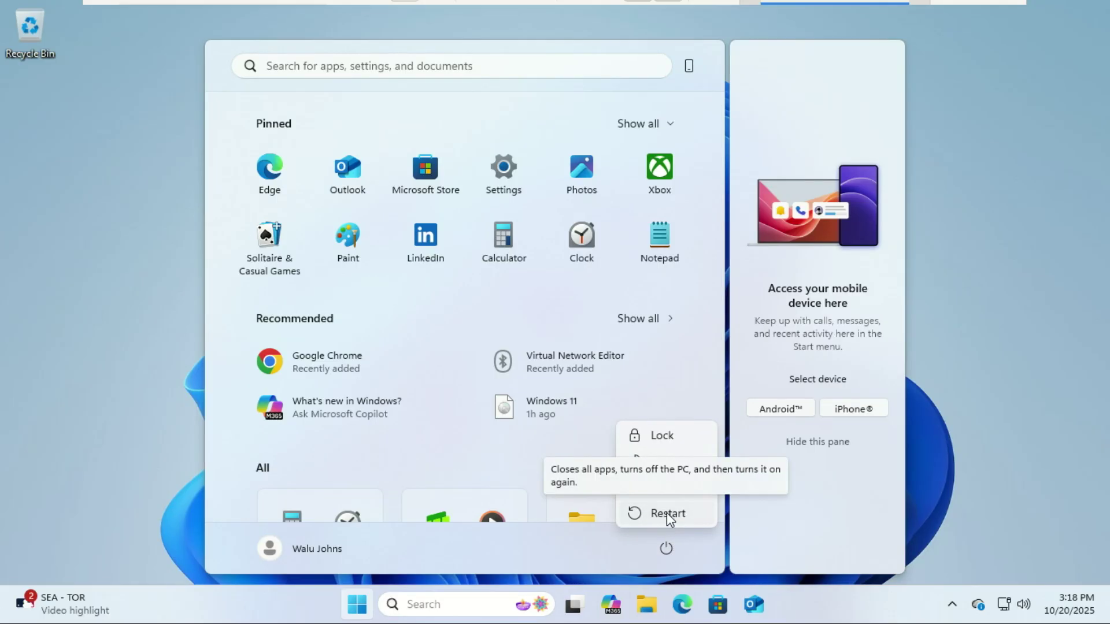
left_click(667, 512)
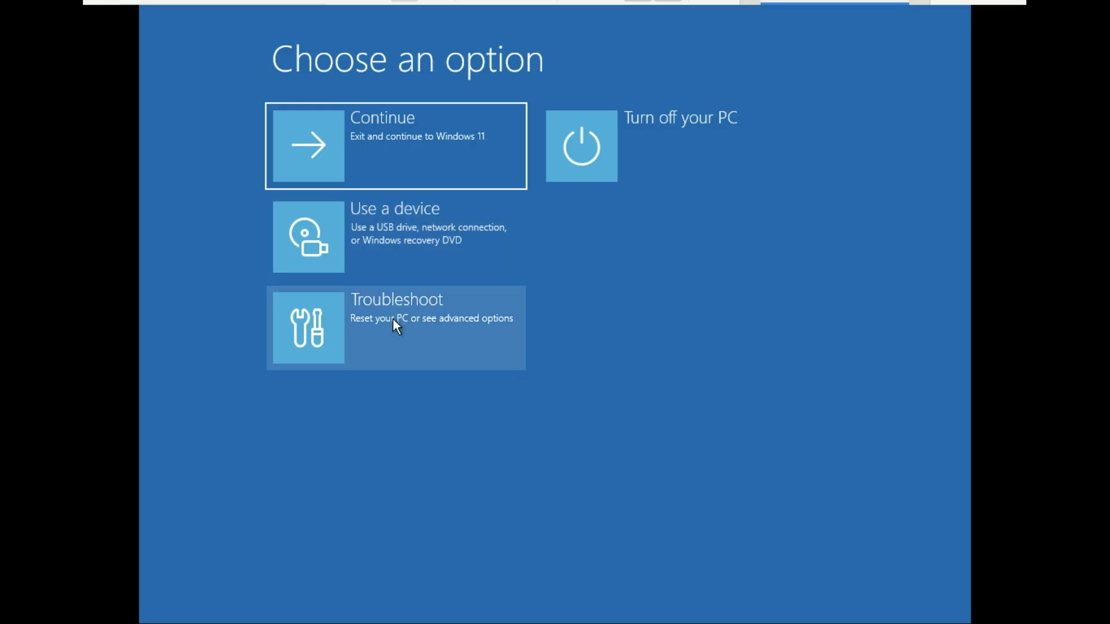
Step: Launch Notepad from the recovery Command Prompt under Troubleshoot > Advanced options
left_click(395, 319)
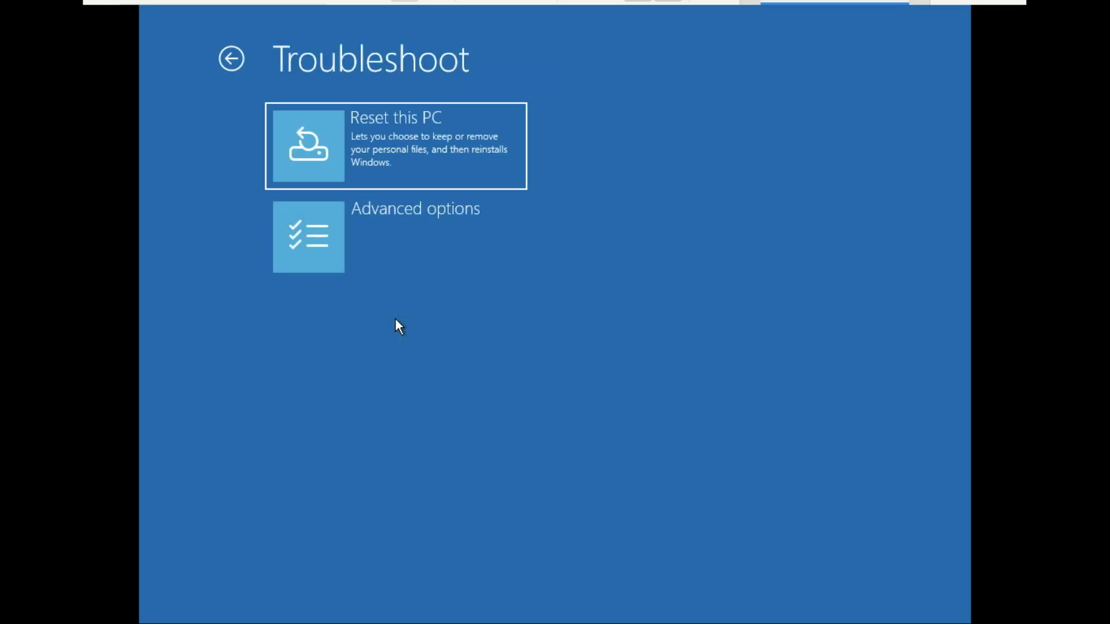
left_click(398, 242)
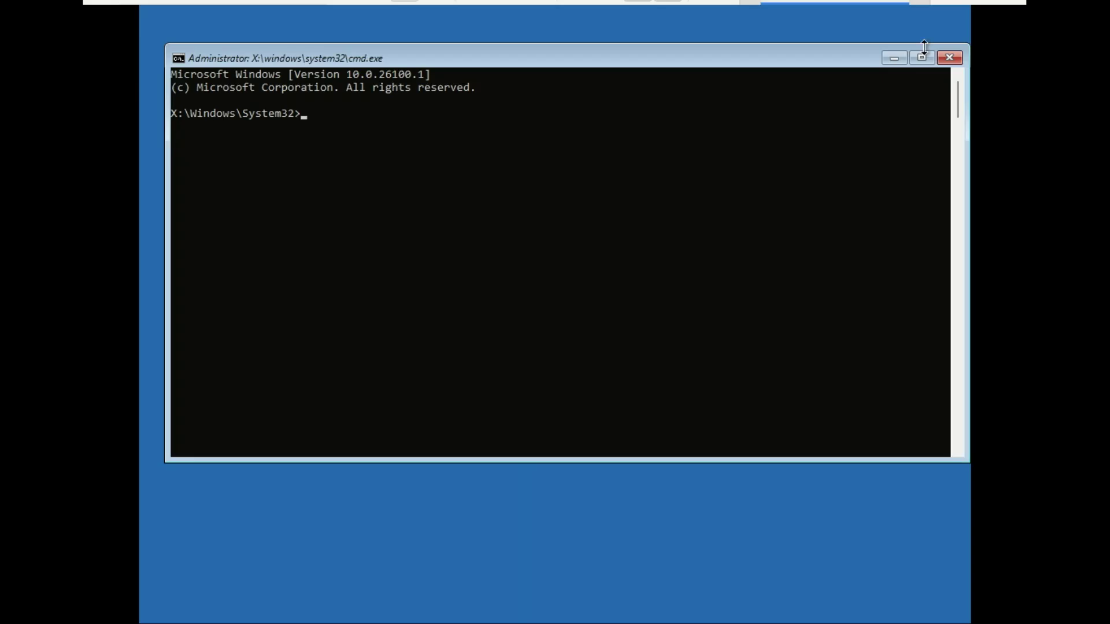
type("no")
type("tepad")
key("Return")
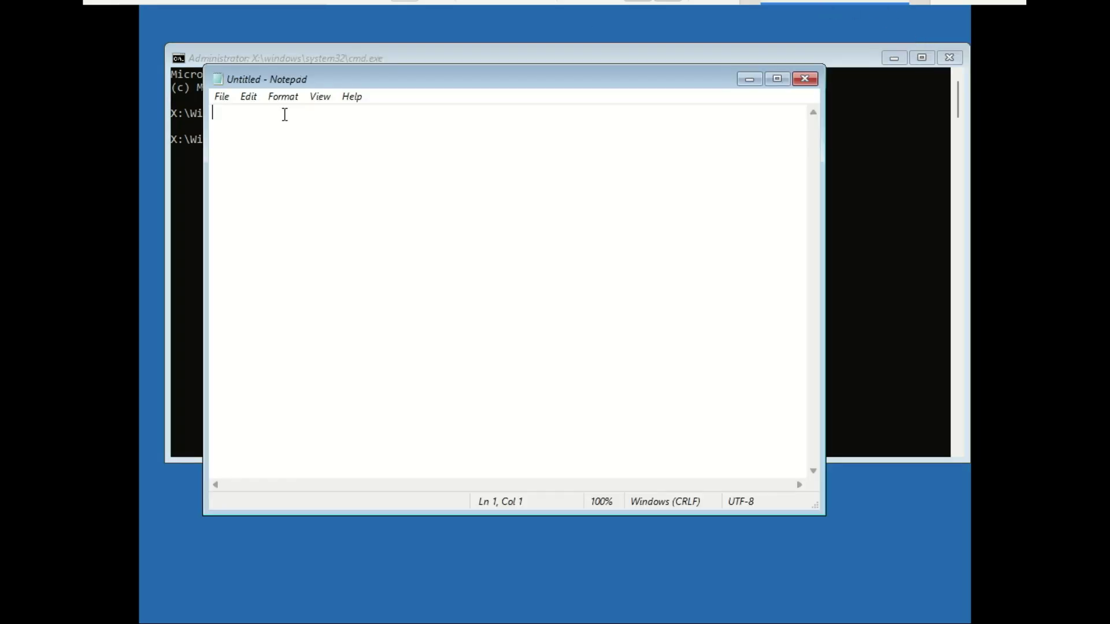
left_click(217, 102)
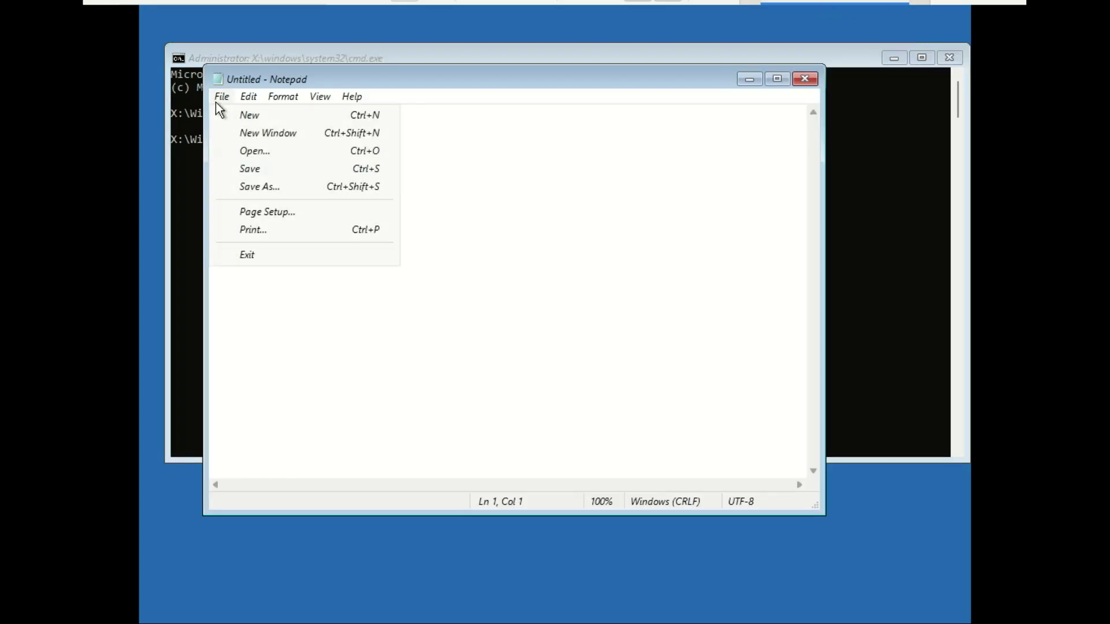
left_click(254, 152)
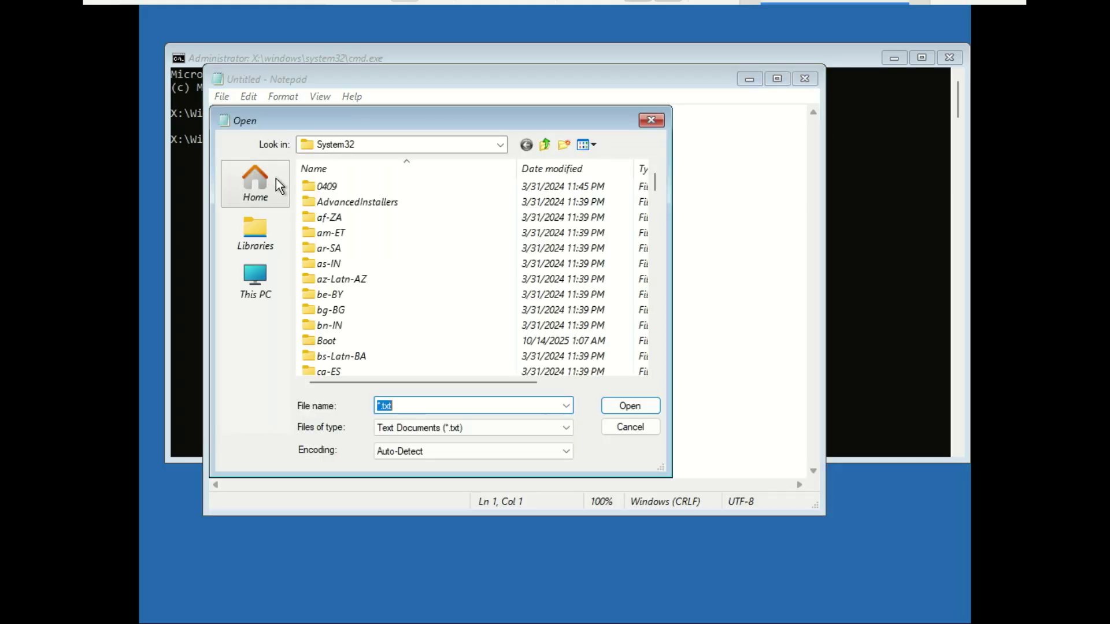
left_click(265, 262)
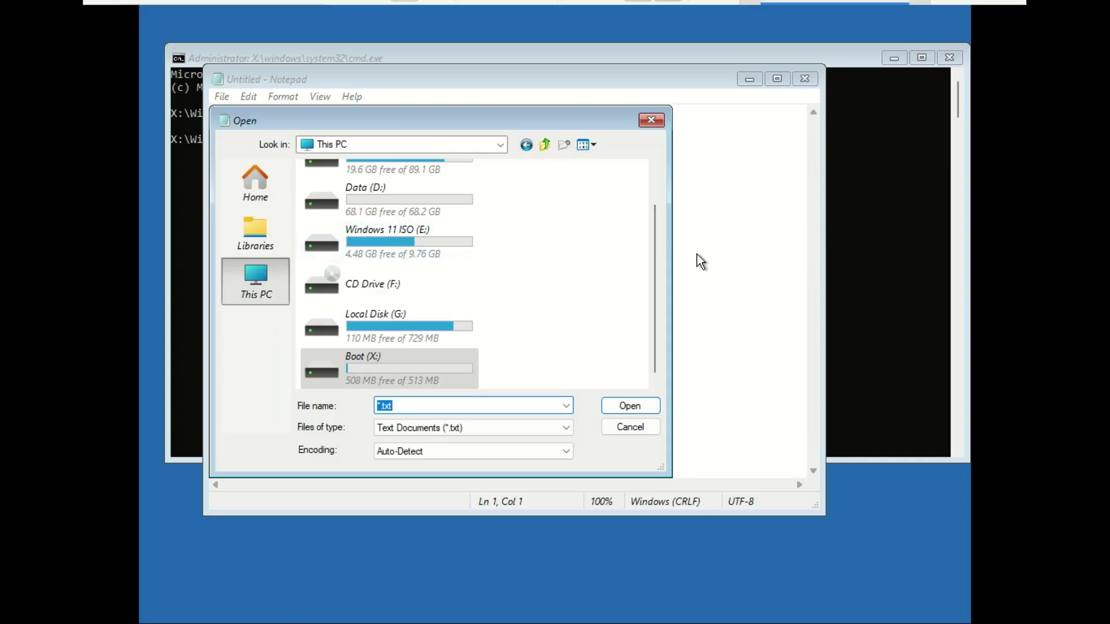
scroll(659, 267, "up", 2)
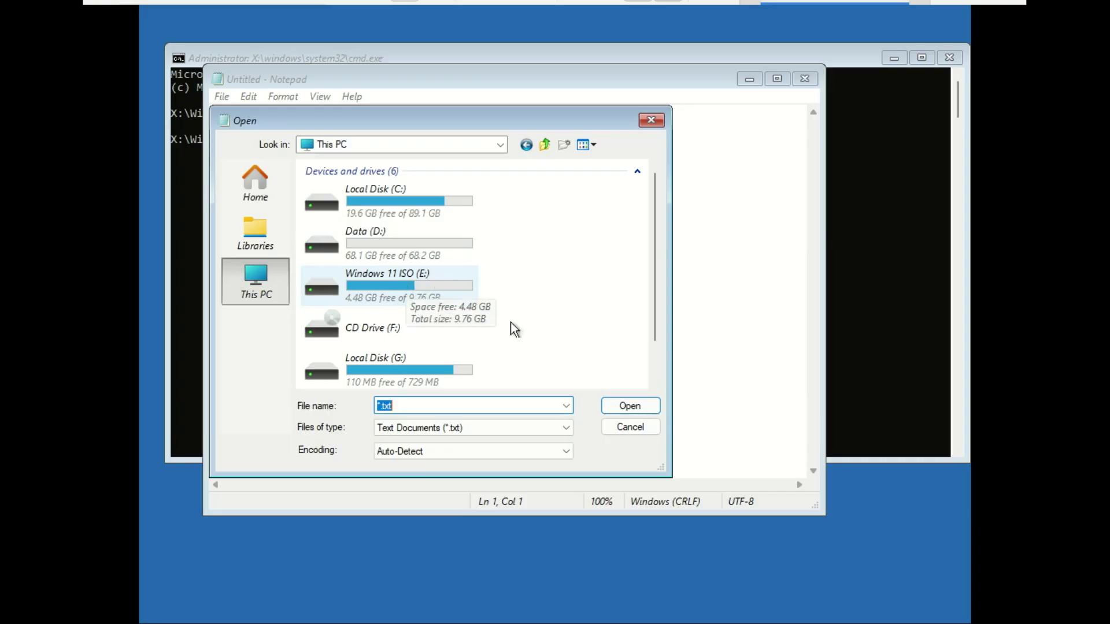
left_click(641, 426)
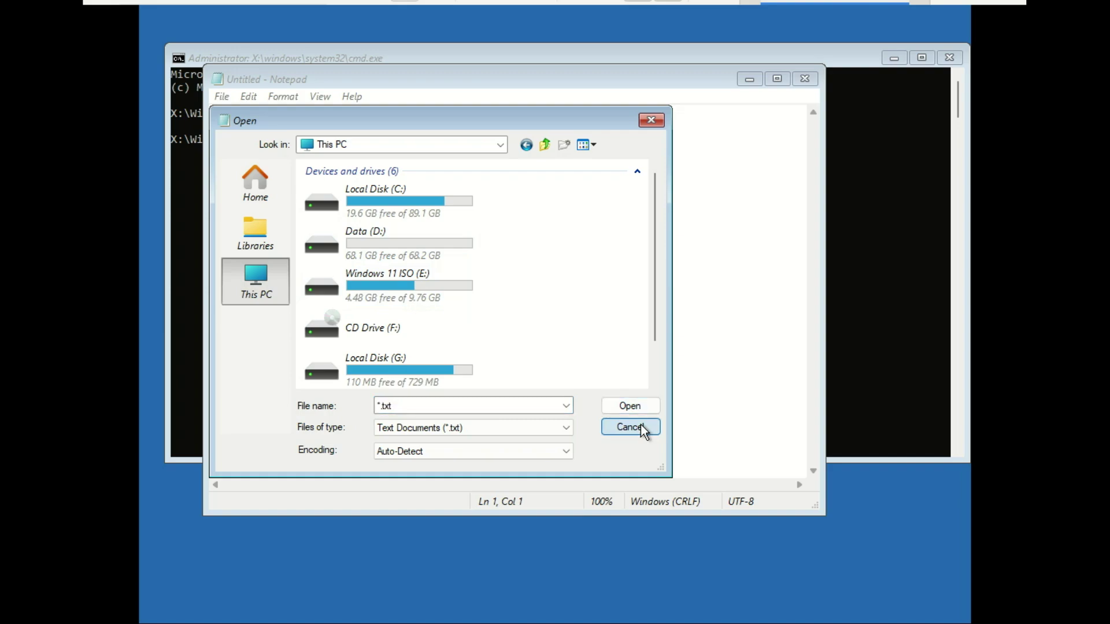
left_click(641, 427)
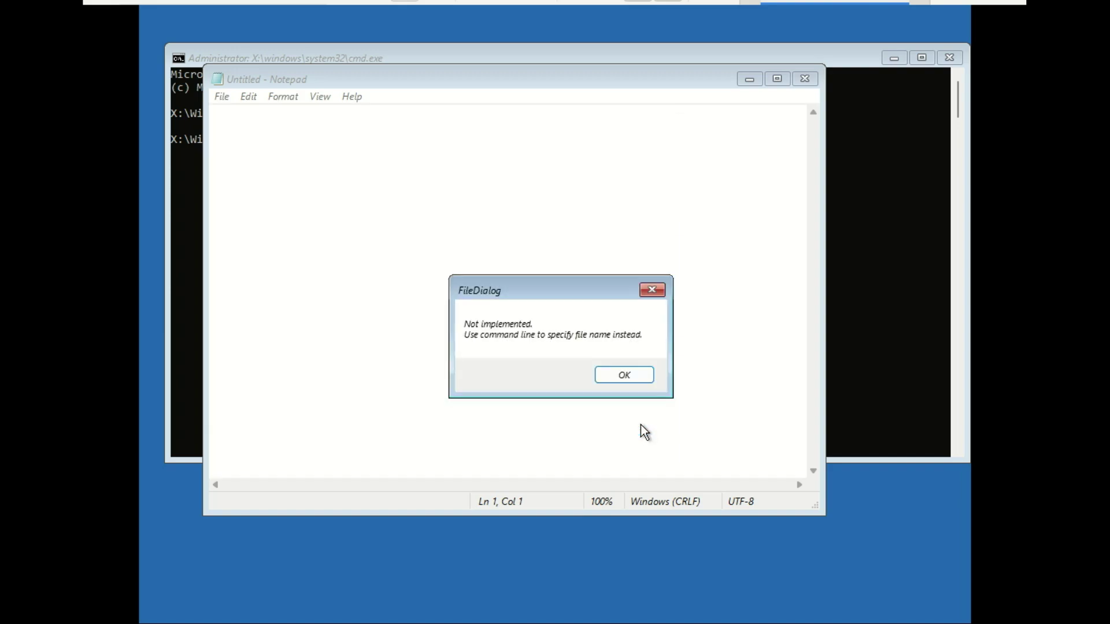
left_click(639, 373)
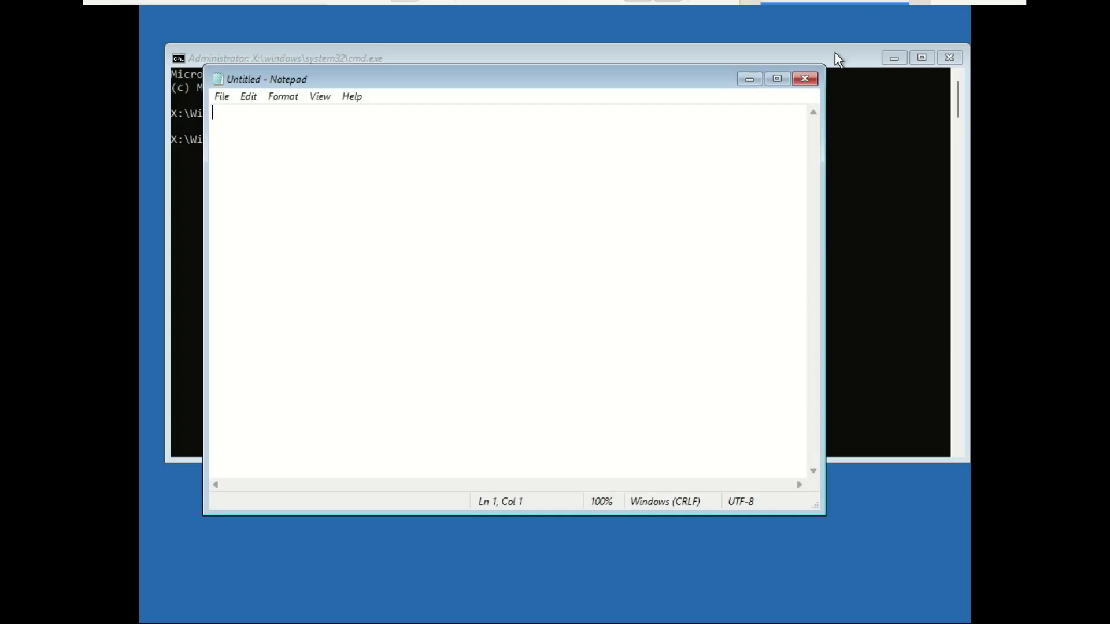
Step: Switch Command Prompt to the E: Windows 11 ISO drive, list its files, and enter setup.exe
left_click(812, 79)
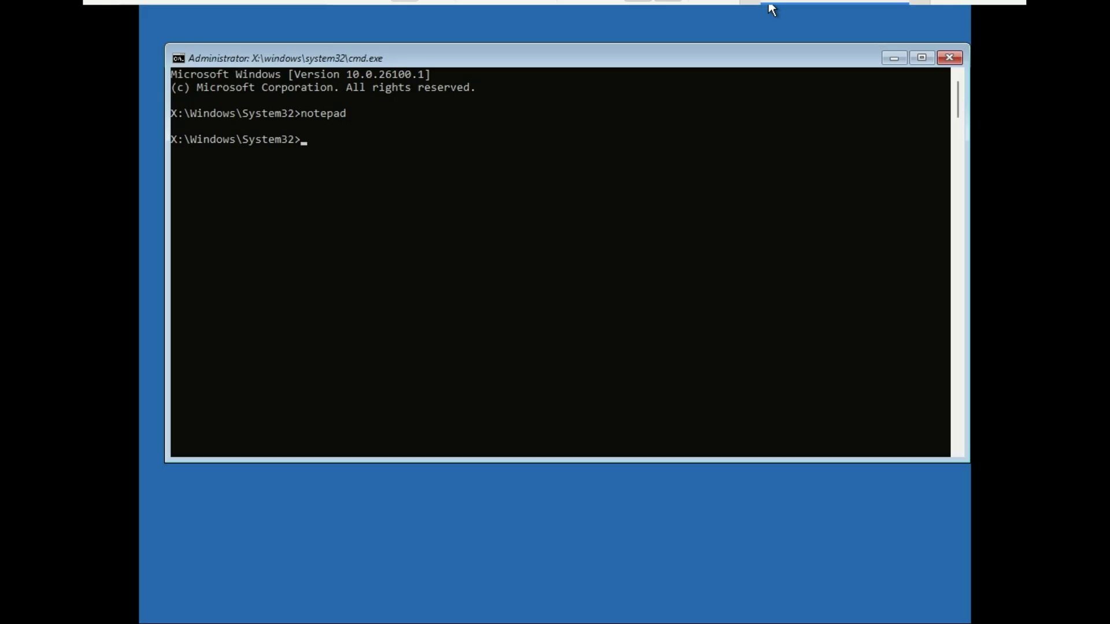
left_click(608, 165)
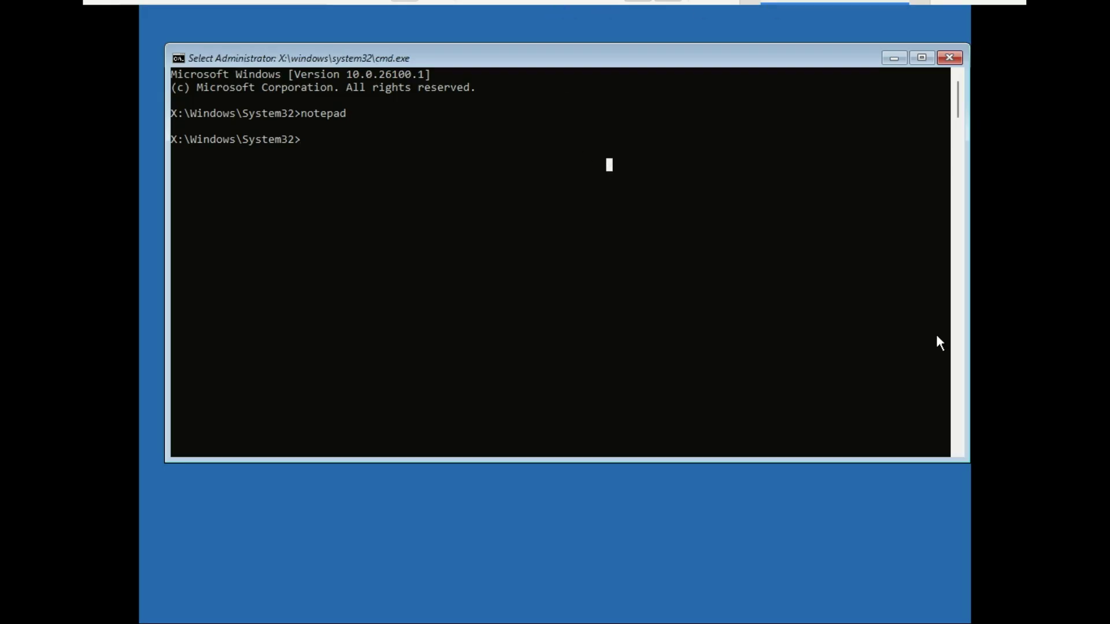
type("e:")
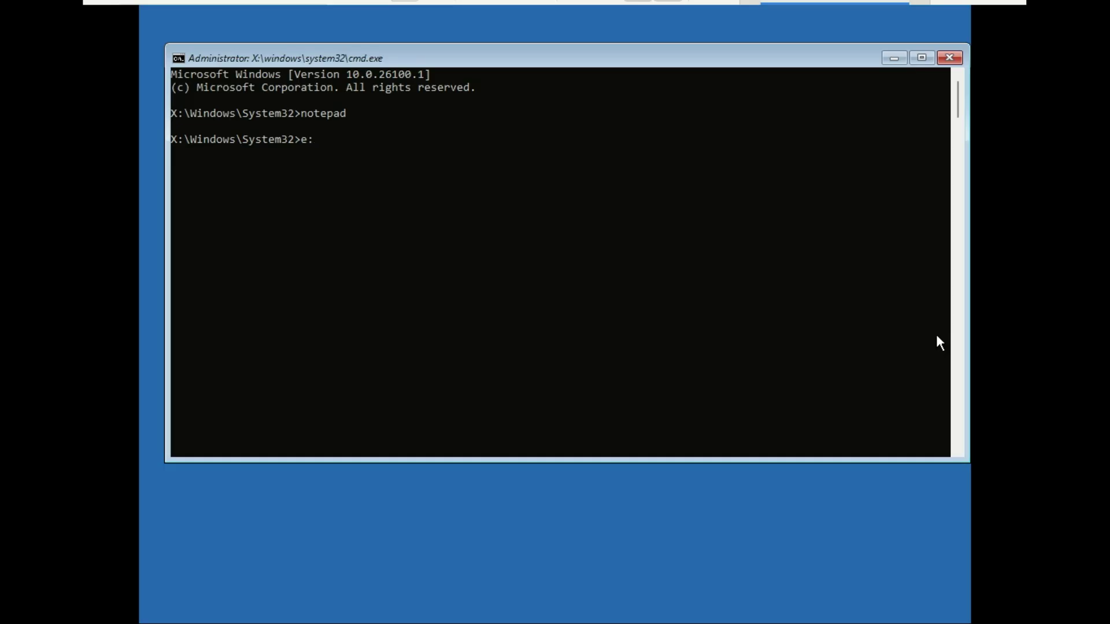
key("Return")
type("di")
type("r")
key("Return")
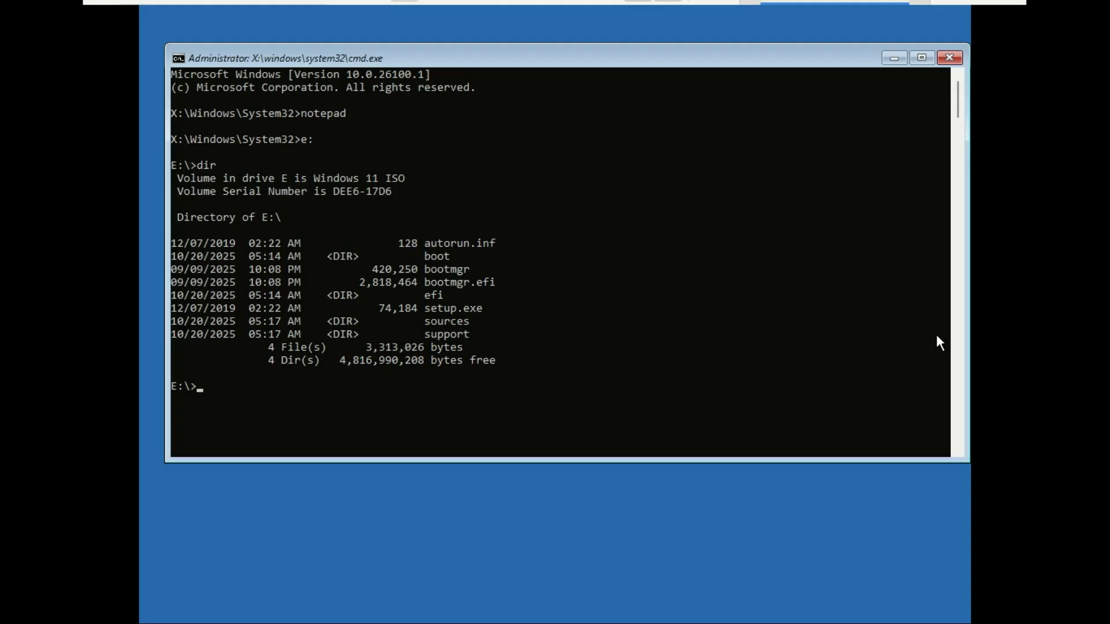
type("se")
type("tup")
type(".")
type("exe")
Step: Run setup.exe from E:, then relaunch Windows Setup and accept the language settings
left_click(335, 409)
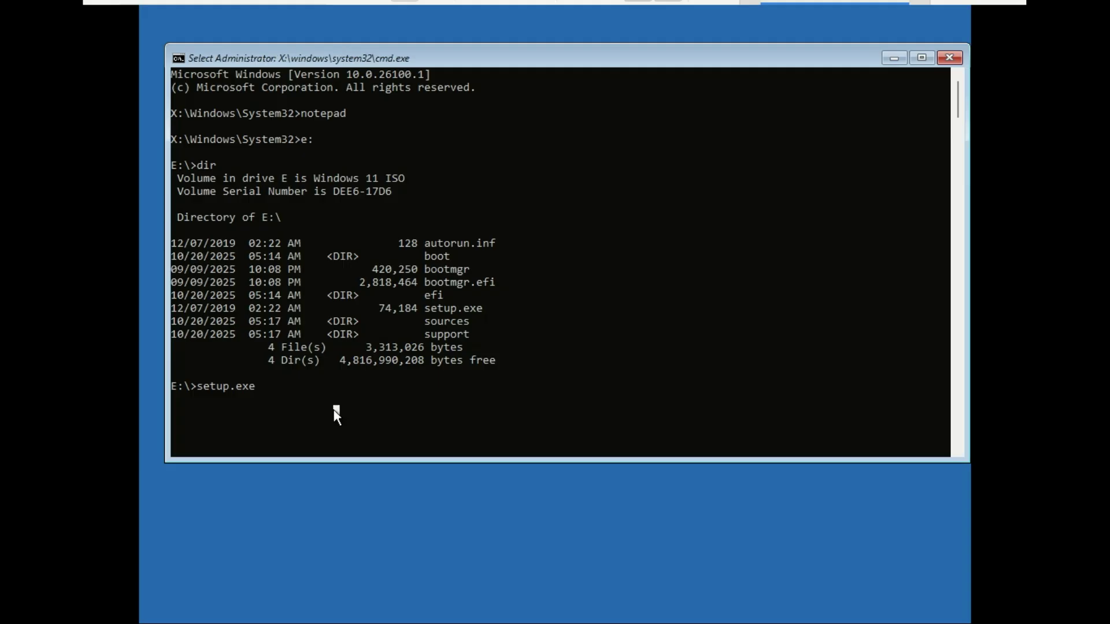
key("Return")
key("Return")
key("Return")
key("Return")
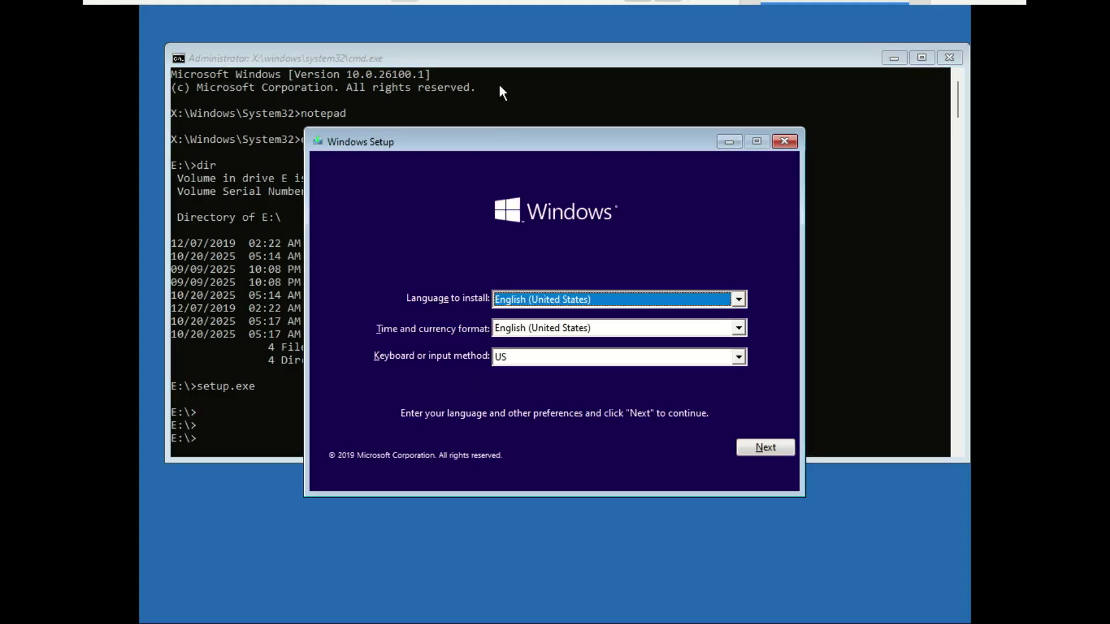
left_click_drag(489, 134, 347, 107)
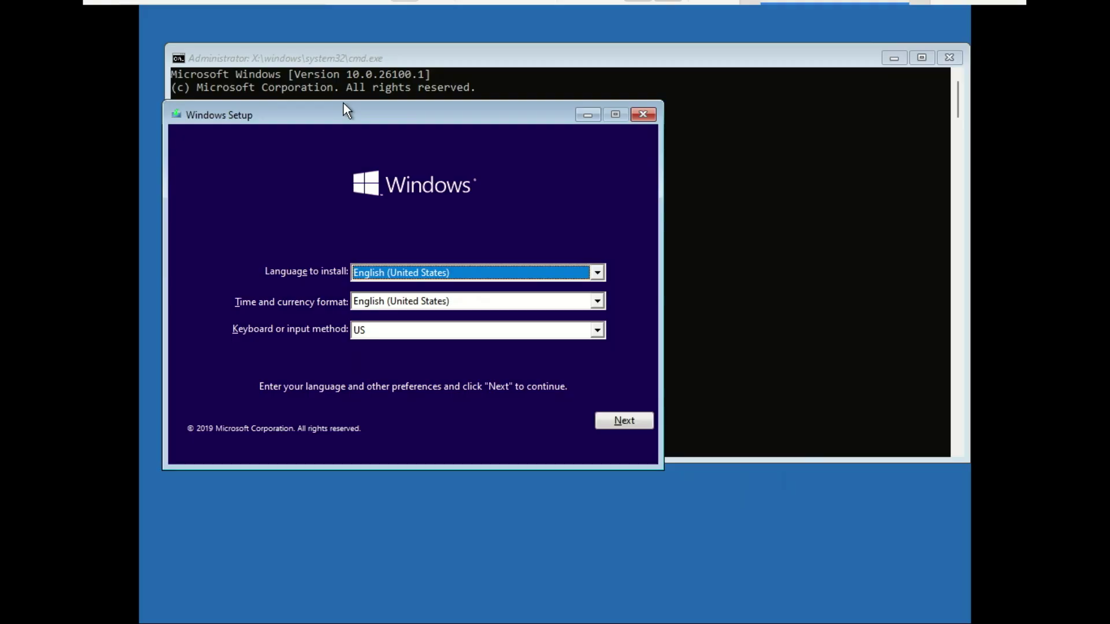
left_click(635, 425)
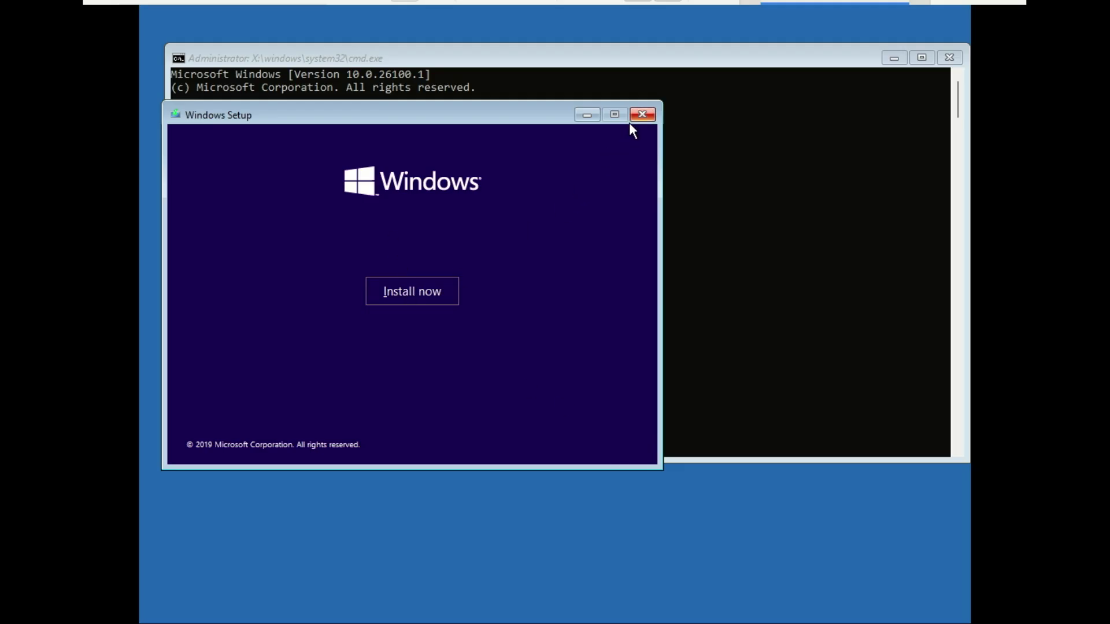
left_click(641, 115)
type("setup.exe /pr")
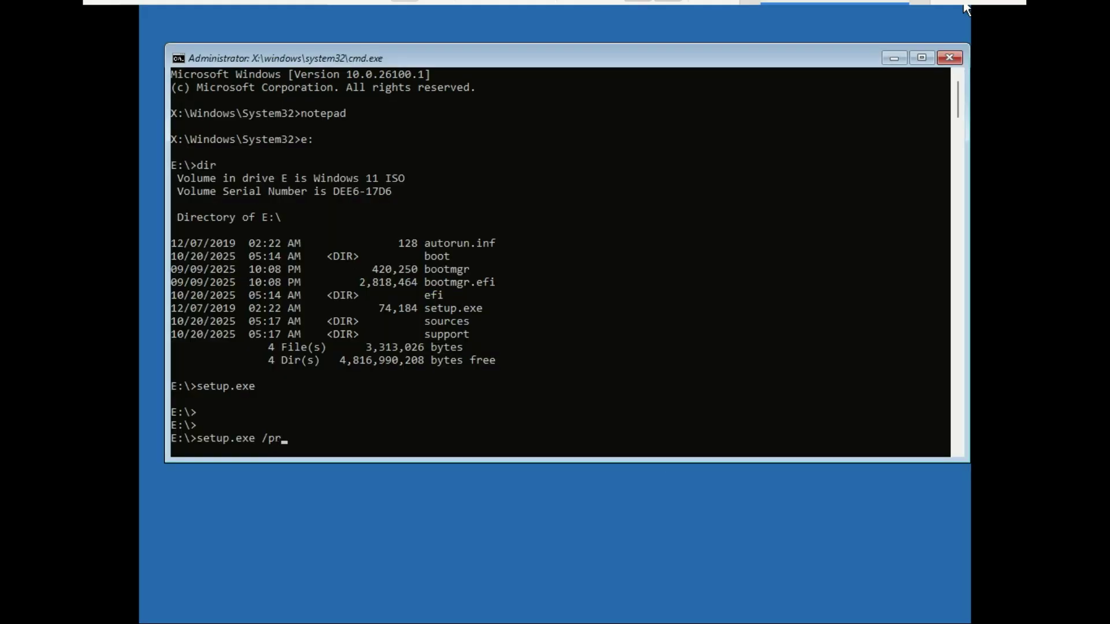
type("oduct")
type(" serve")
type("r")
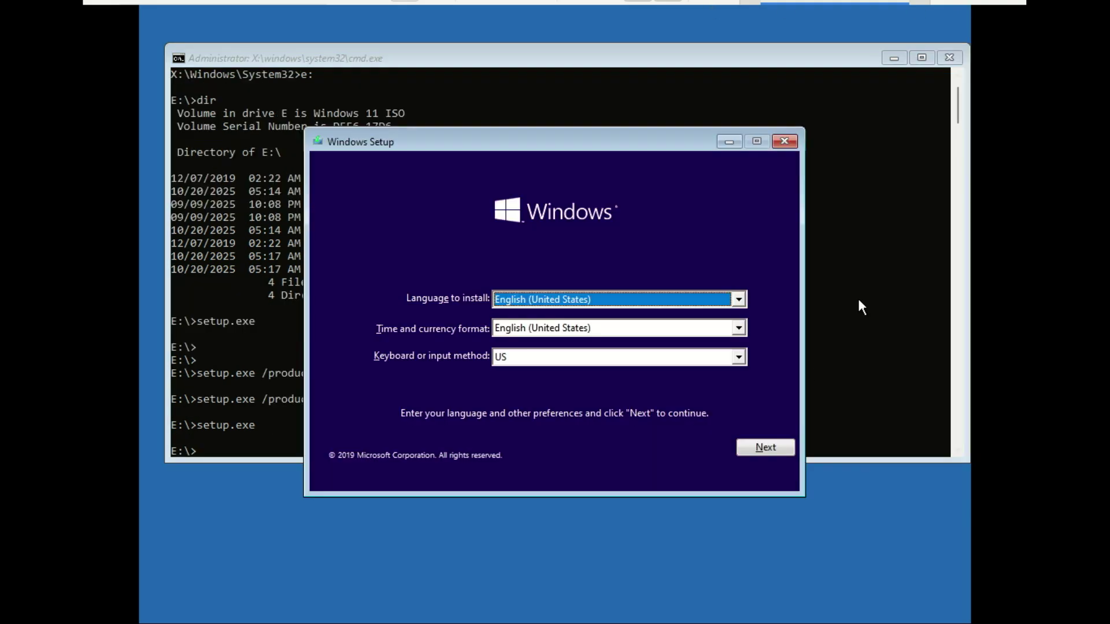
left_click(771, 446)
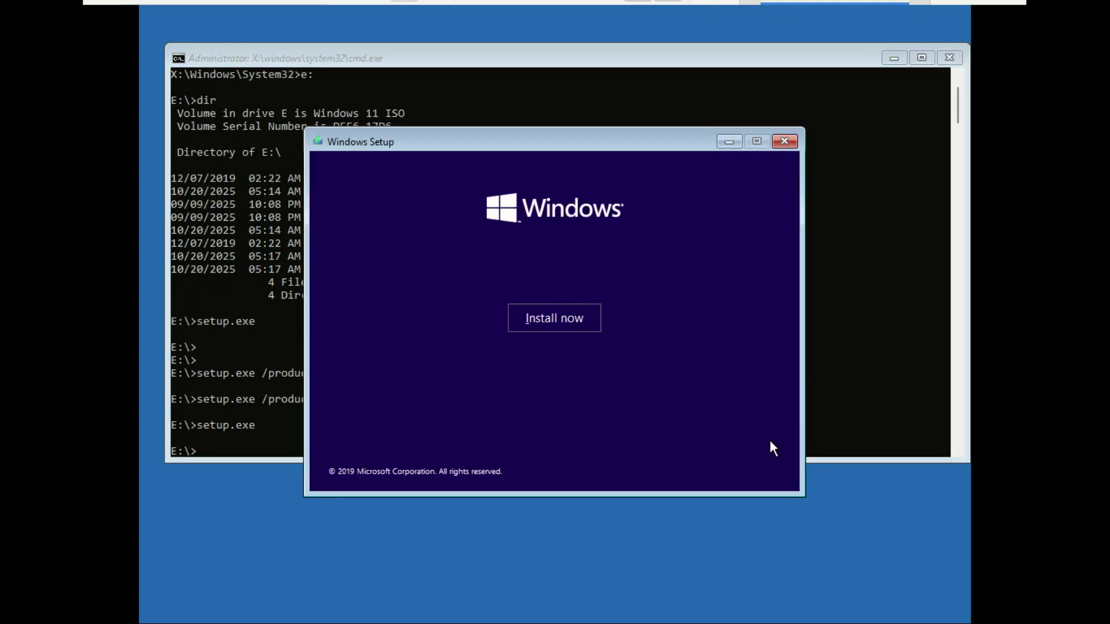
Step: Start Install now and accept the Windows license terms
left_click(533, 324)
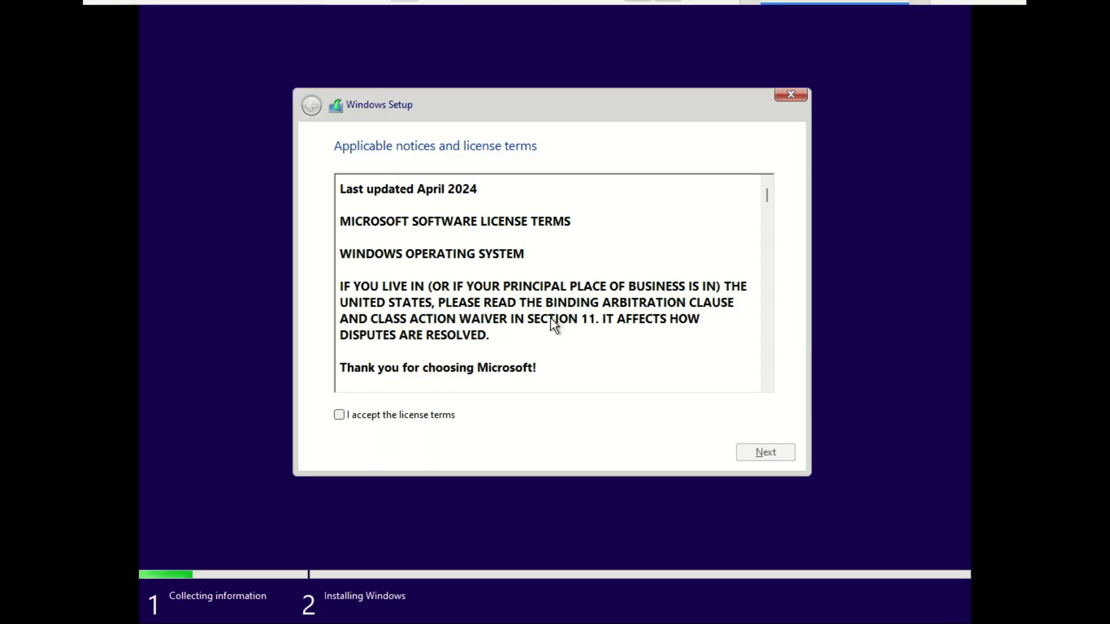
left_click(339, 415)
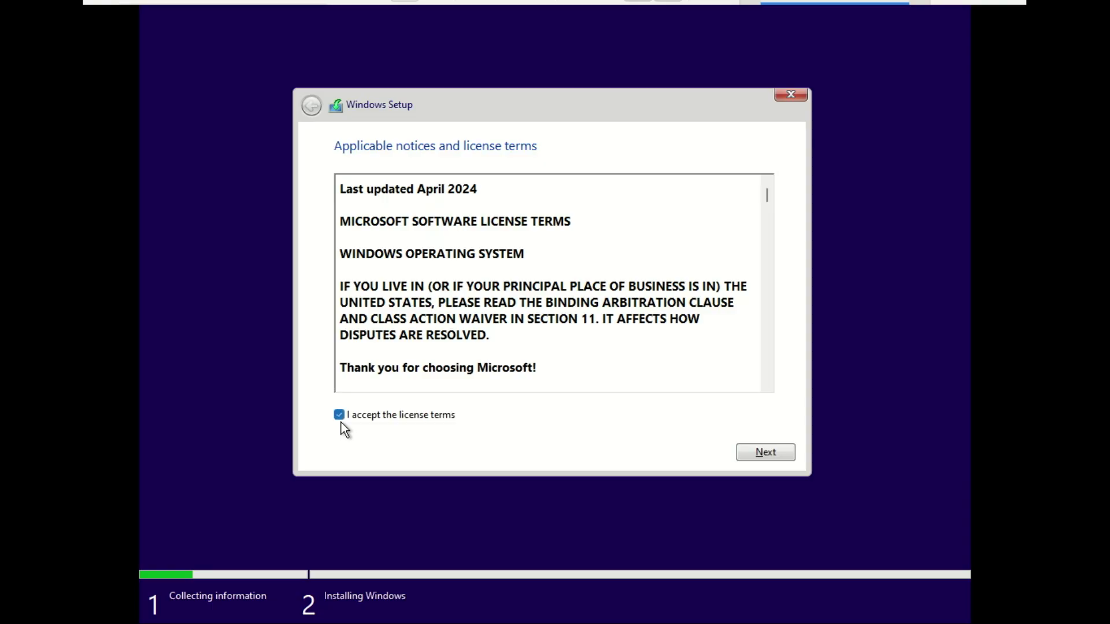
left_click(787, 457)
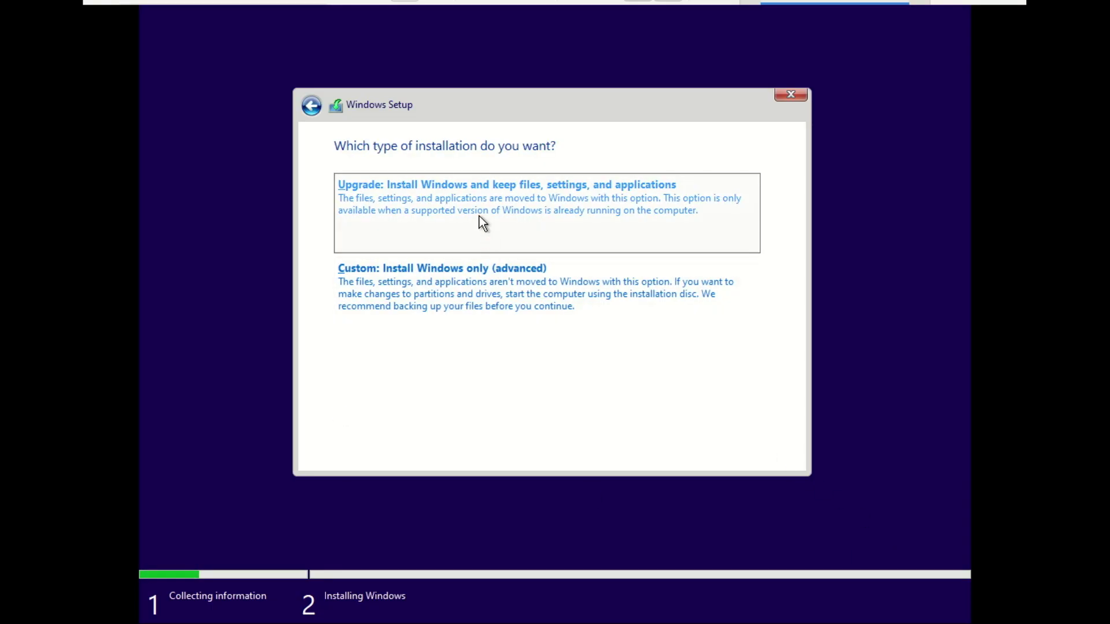
Step: Choose a custom installation and delete the 100 MB System partition
left_click(494, 265)
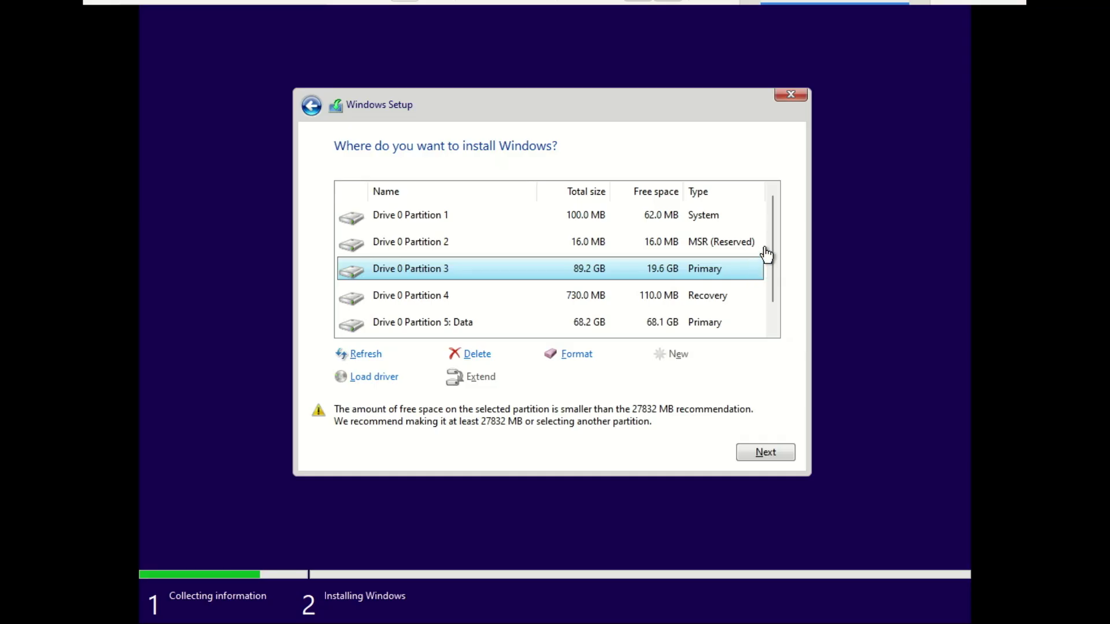
mouse_move(770, 247)
left_click_drag(771, 241, 772, 279)
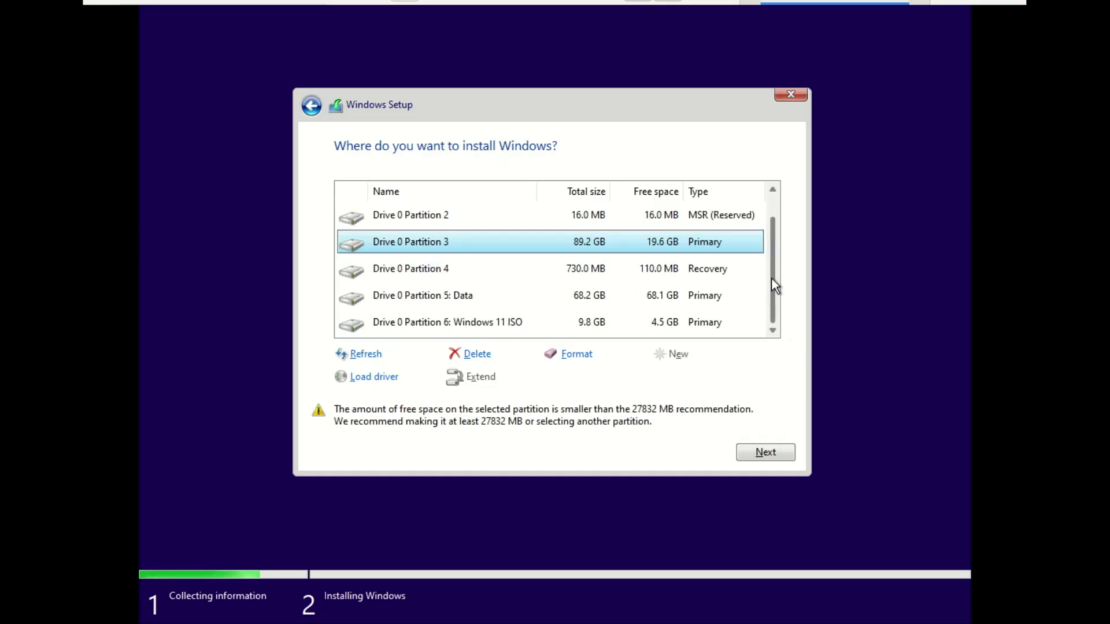
left_click_drag(772, 279, 767, 227)
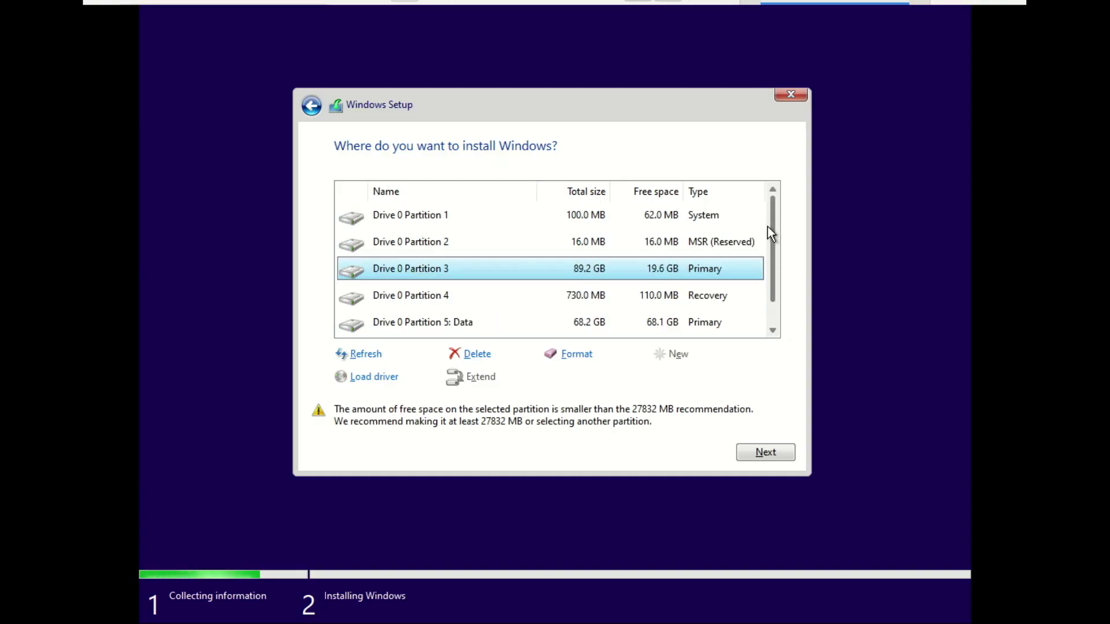
left_click(669, 220)
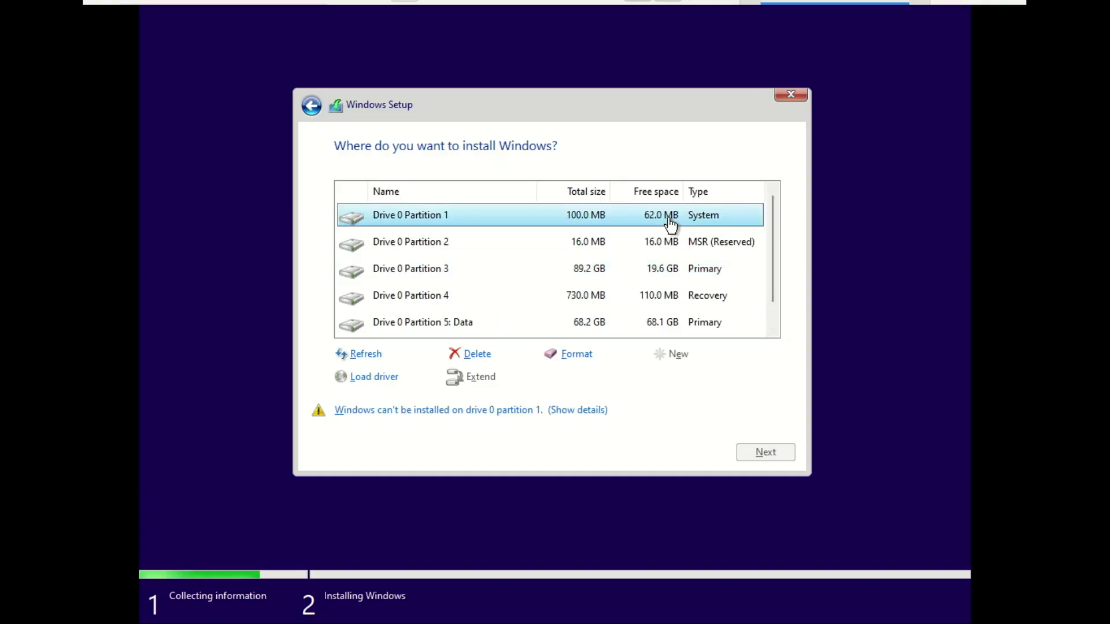
left_click(469, 355)
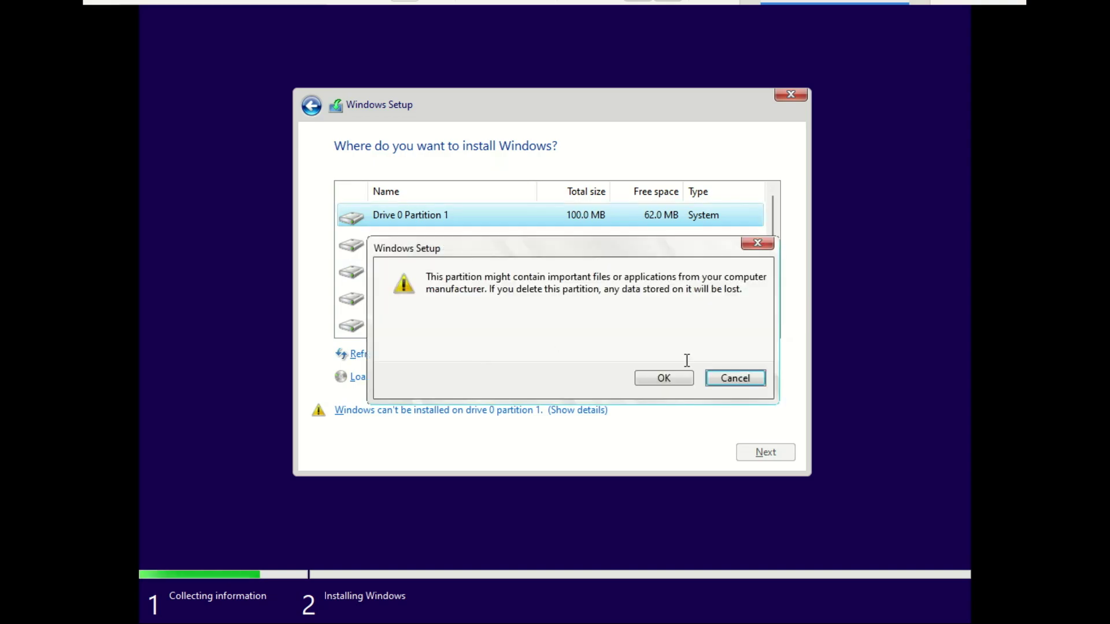
left_click(674, 378)
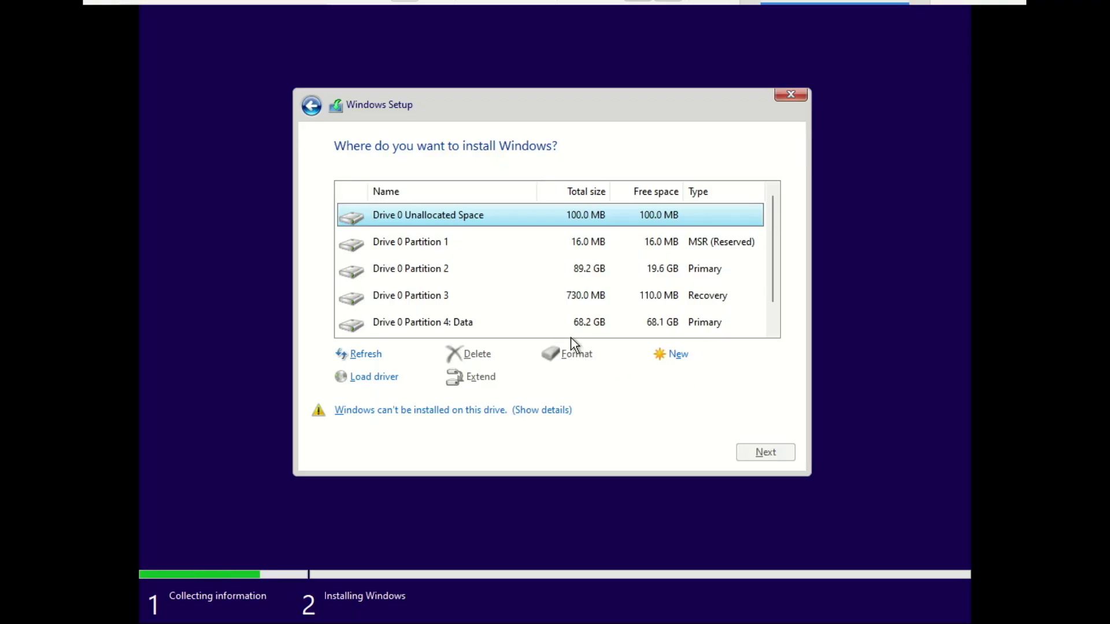
Step: Delete the Data and Recovery partitions, keeping the Windows 11 ISO partition
left_click_drag(777, 273, 775, 298)
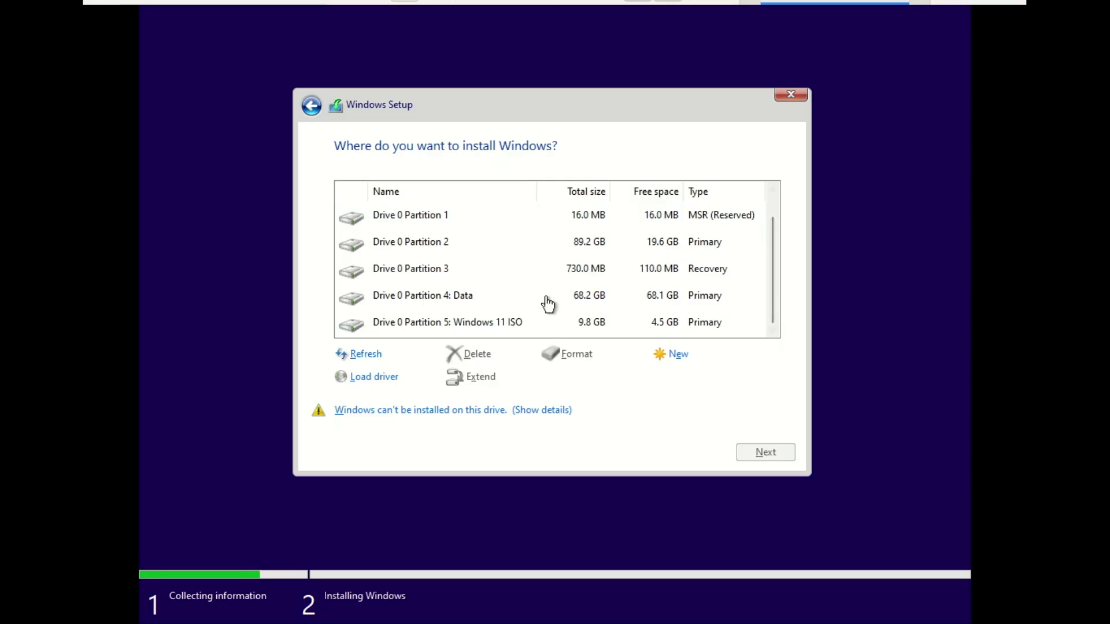
left_click(514, 326)
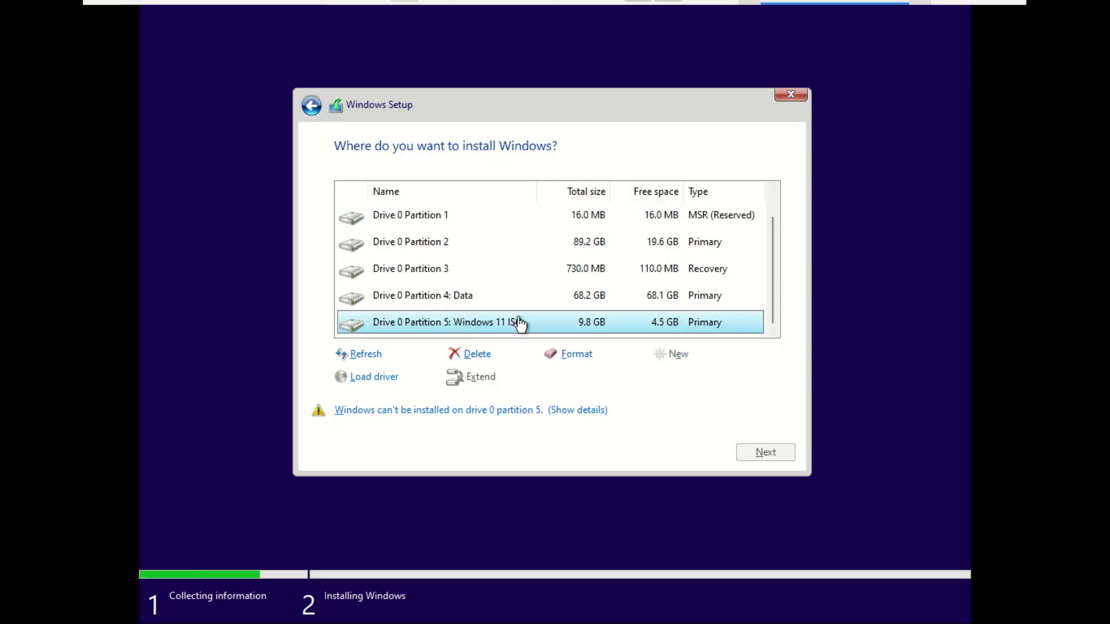
left_click(480, 302)
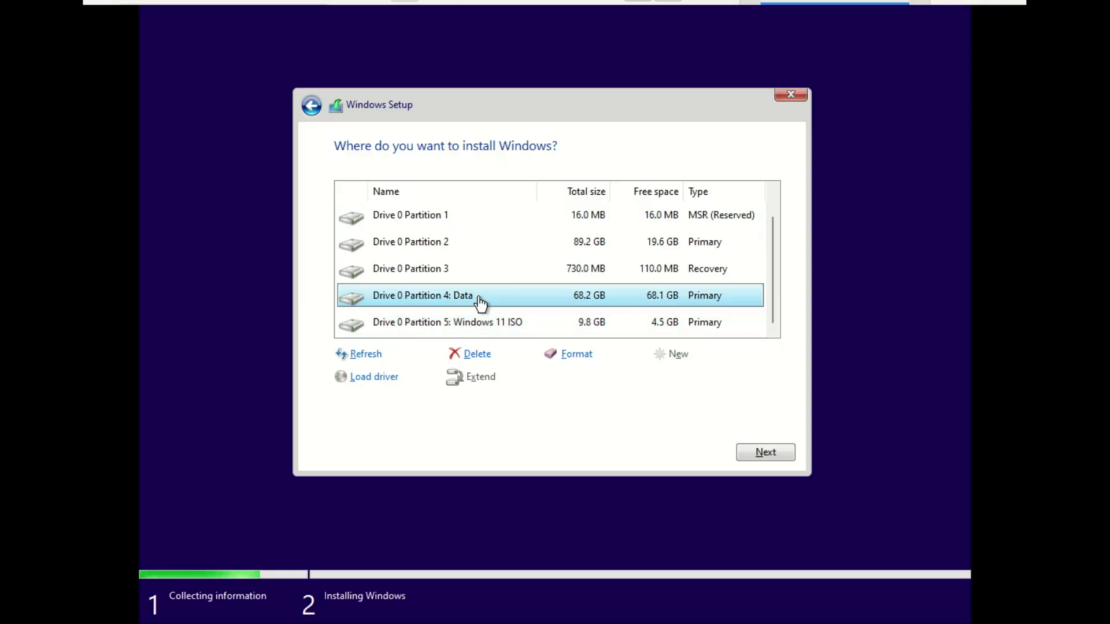
left_click(468, 355)
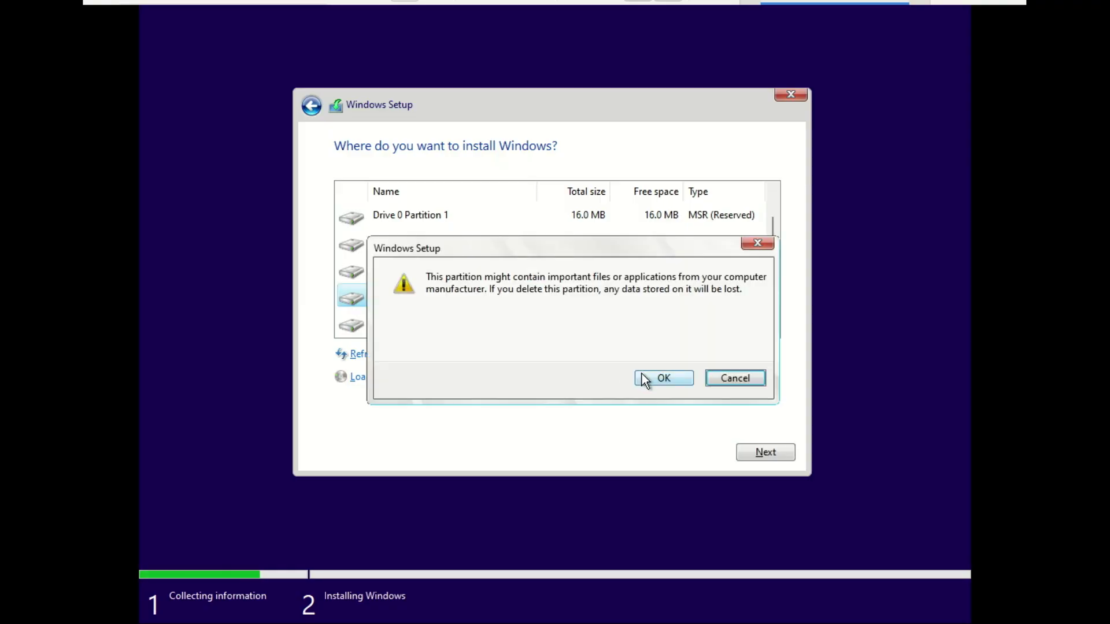
left_click(642, 373)
left_click(477, 306)
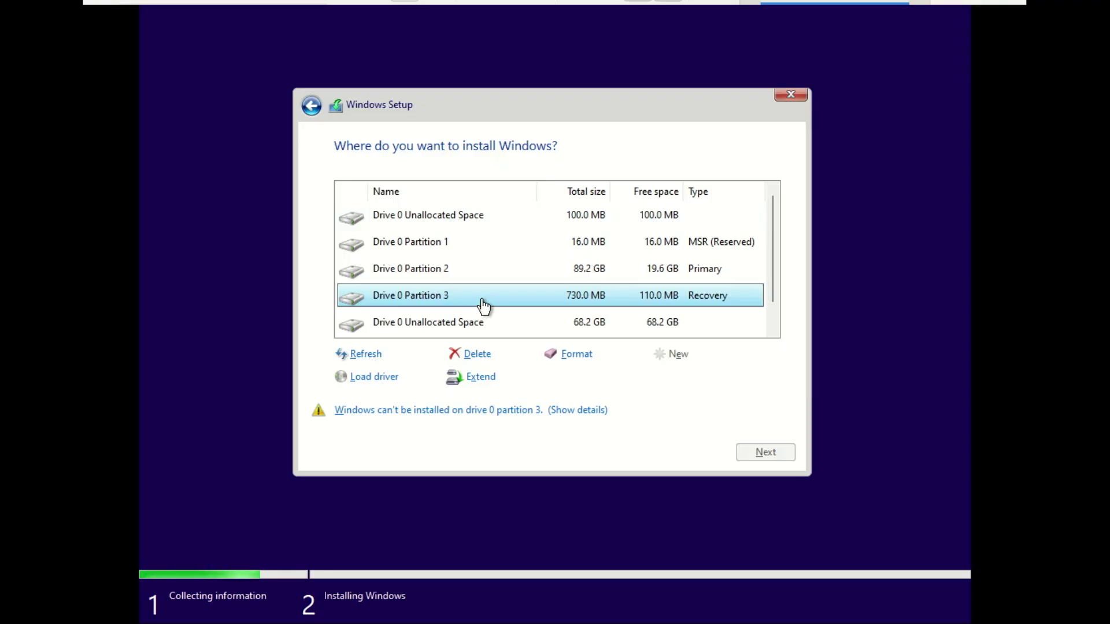
left_click(479, 364)
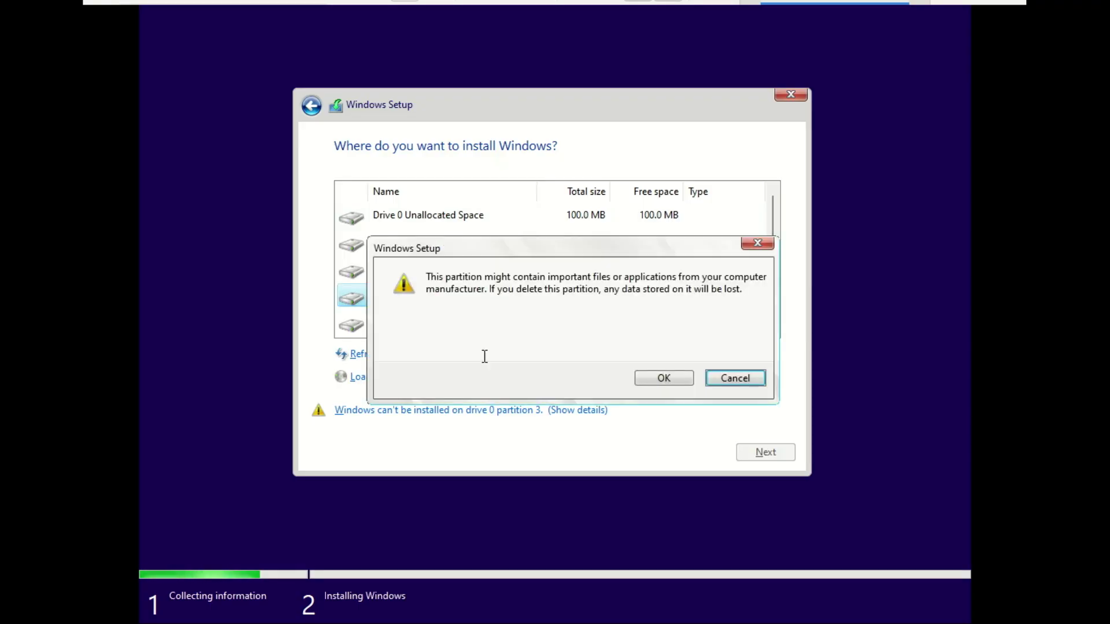
left_click(664, 379)
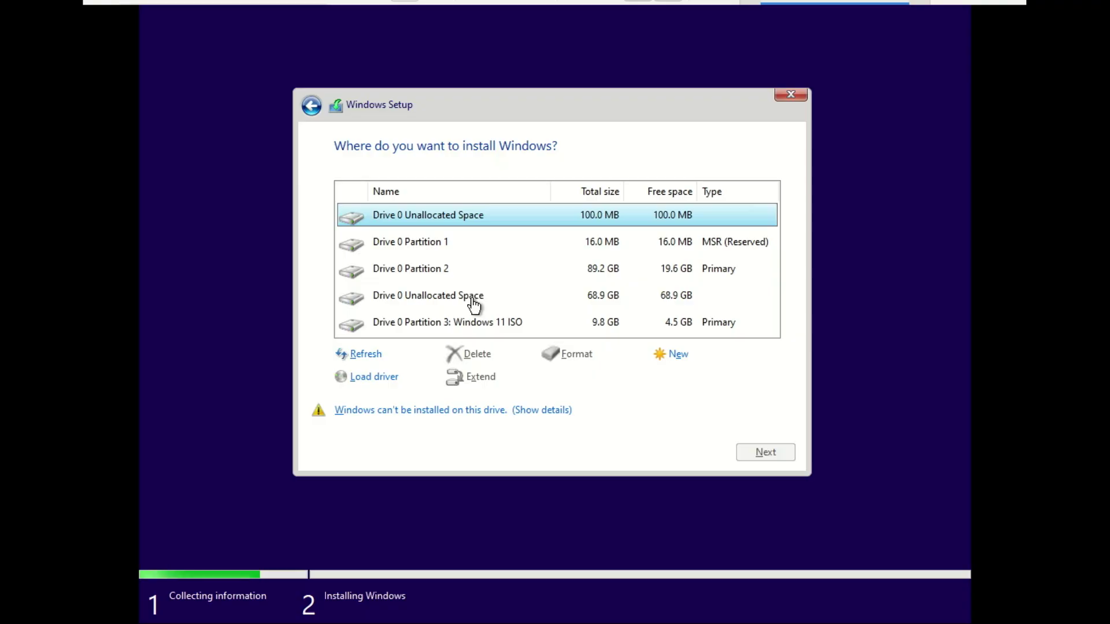
Step: Delete the 89.2 GB primary partition and the MSR (Reserved) partition
left_click(452, 273)
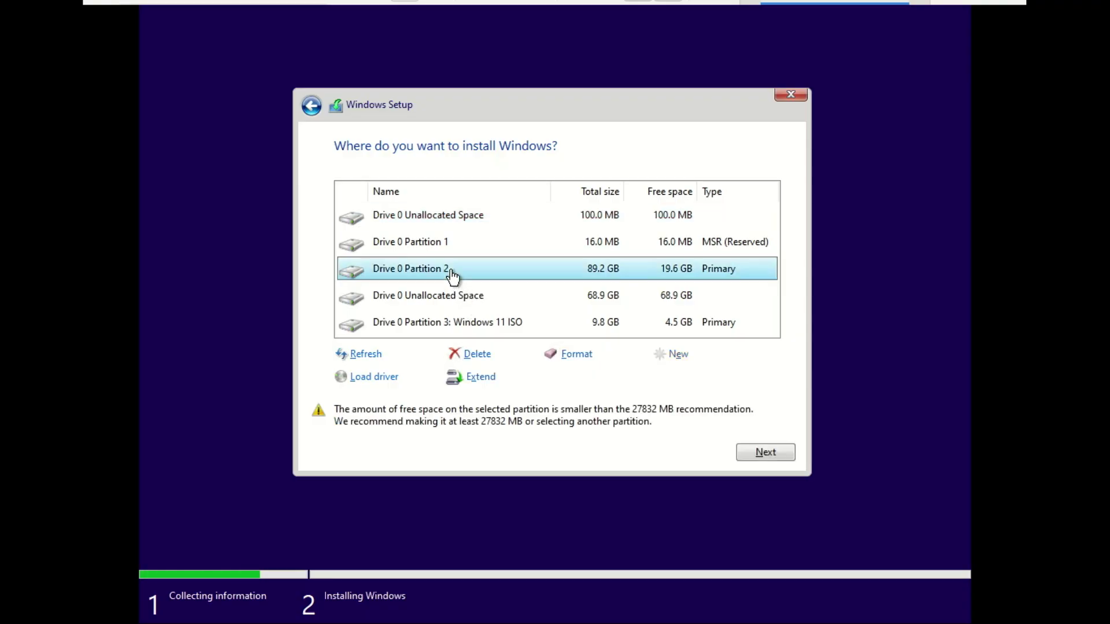
left_click(477, 355)
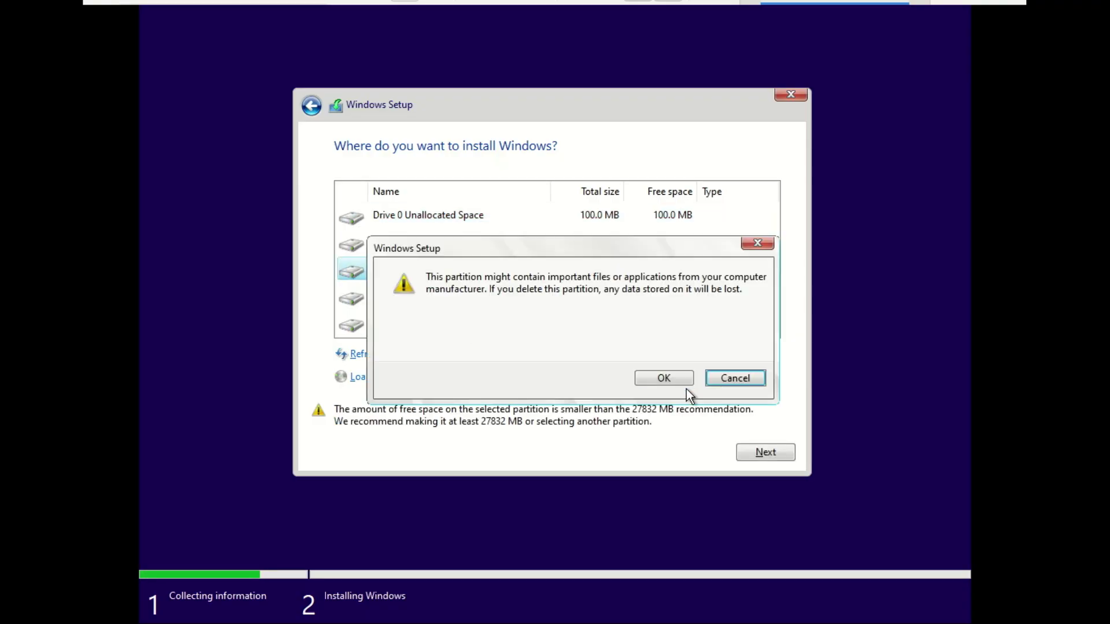
left_click(669, 384)
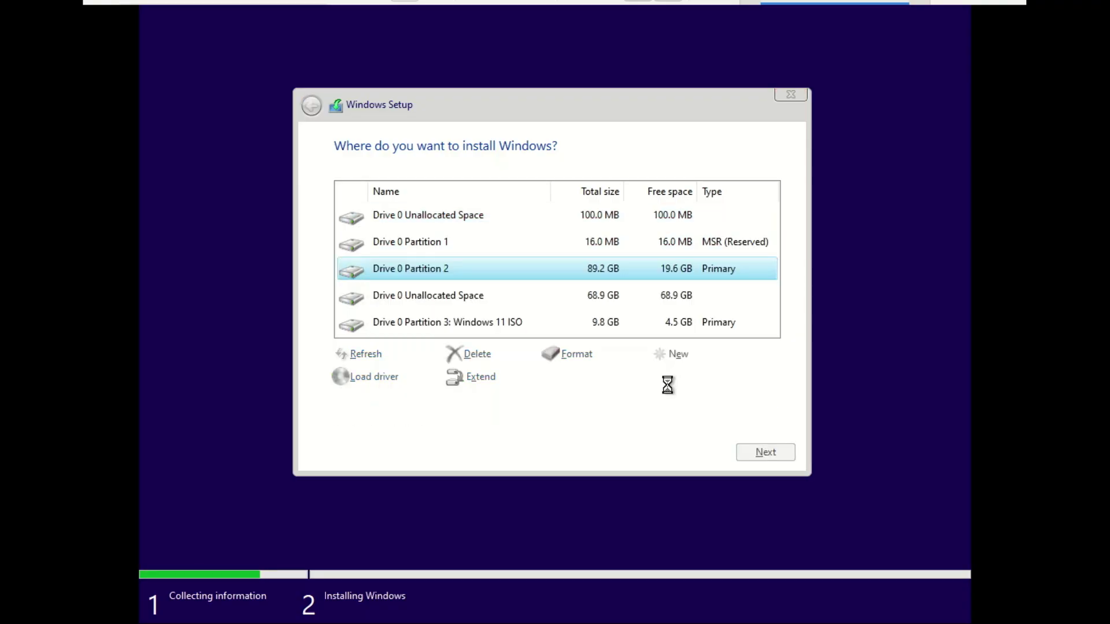
left_click(459, 247)
left_click(479, 356)
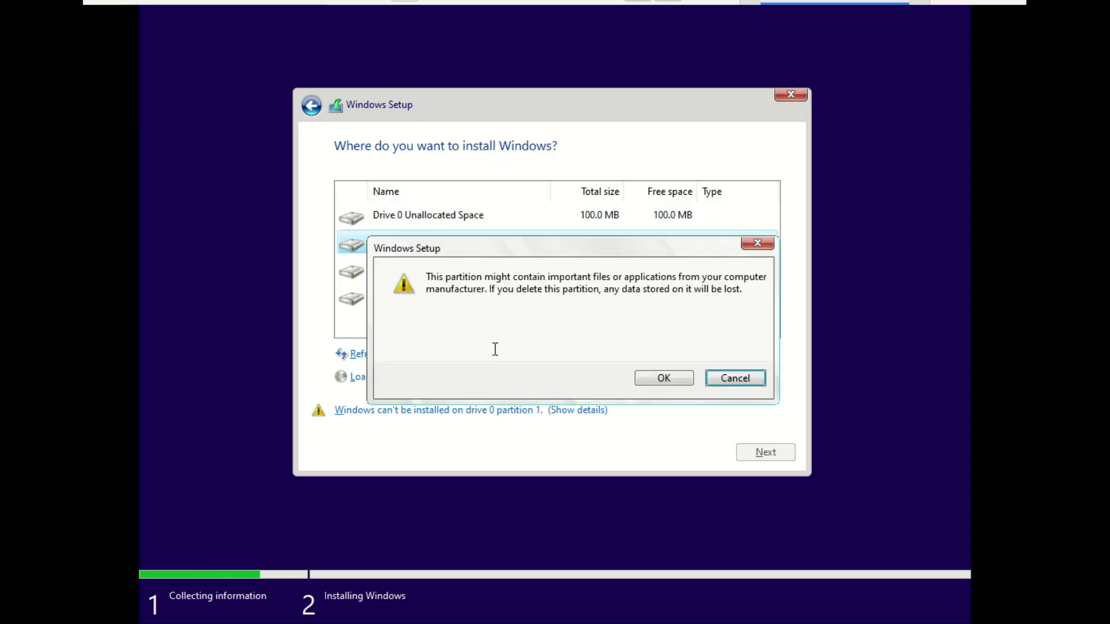
left_click(665, 379)
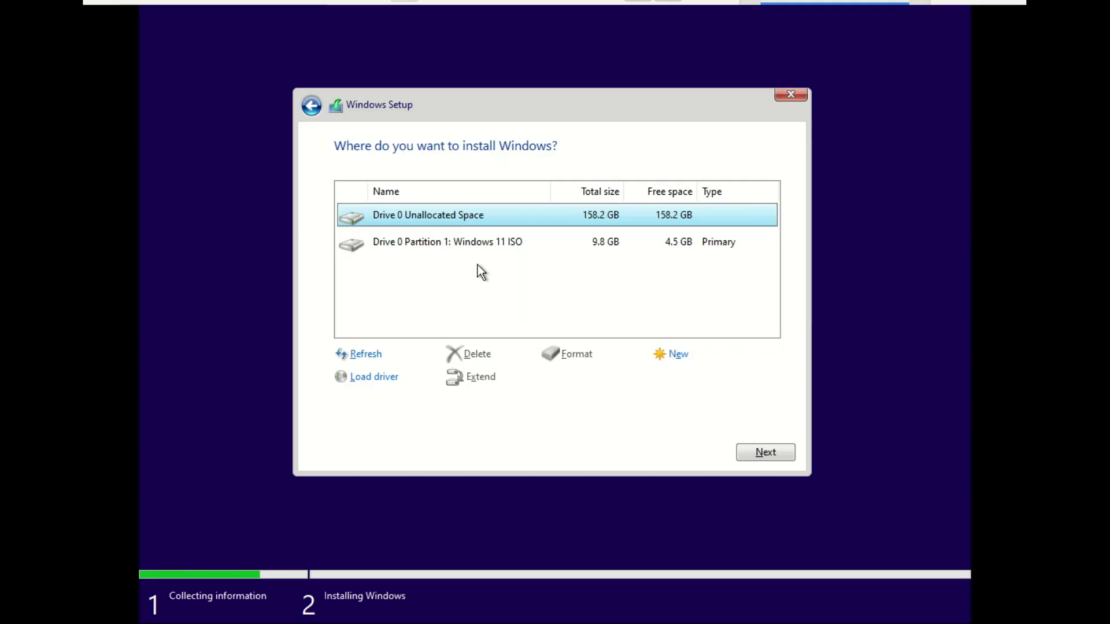
Step: Start installing Windows onto the 158.2 GB Drive 0 unallocated space
left_click(751, 454)
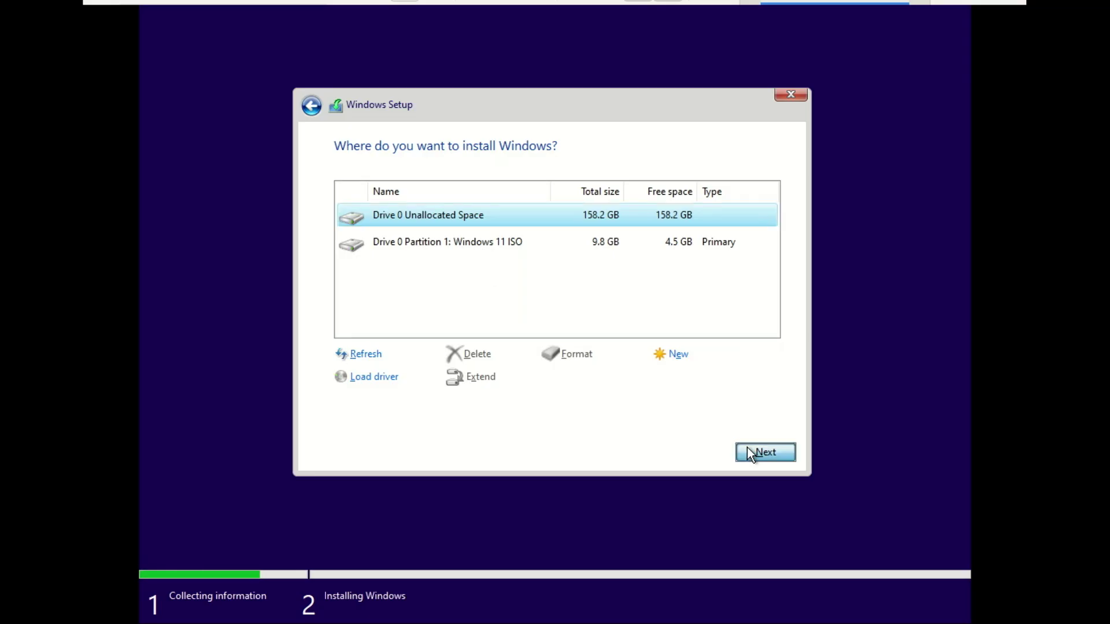